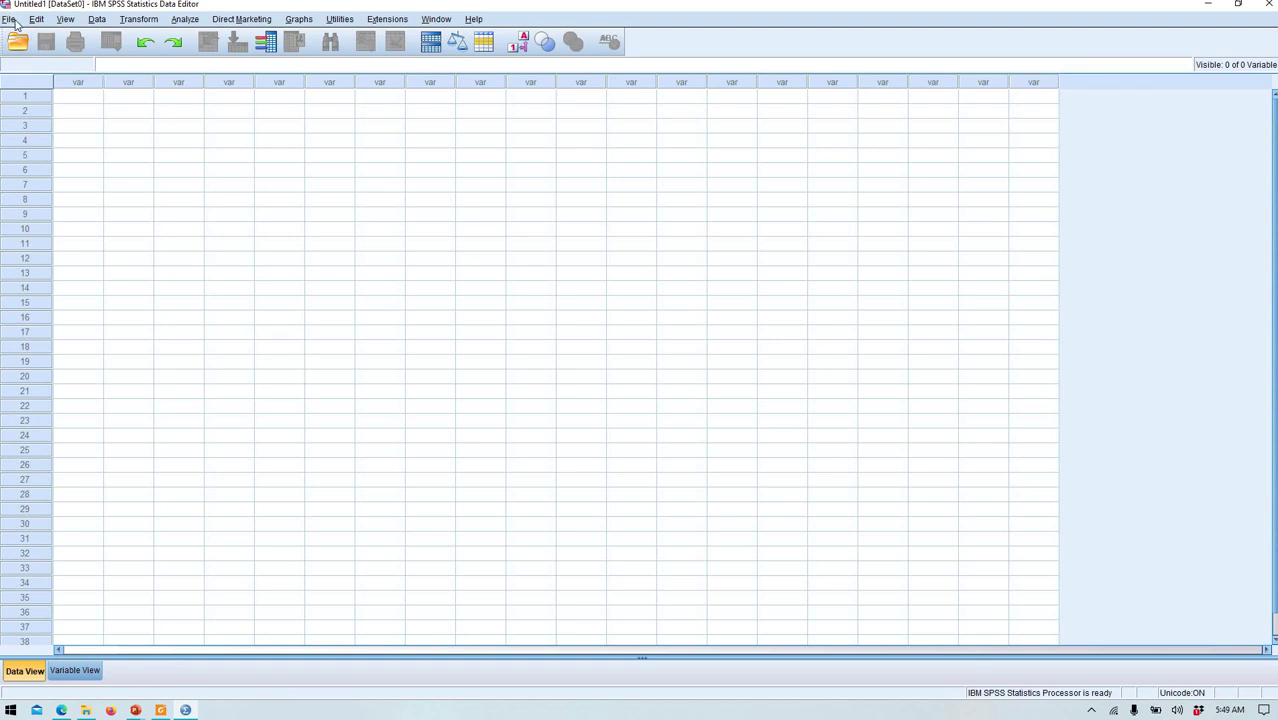
# Step: Start opening a data file and switch the lookup location to the Desktop
pyautogui.click(9, 19)
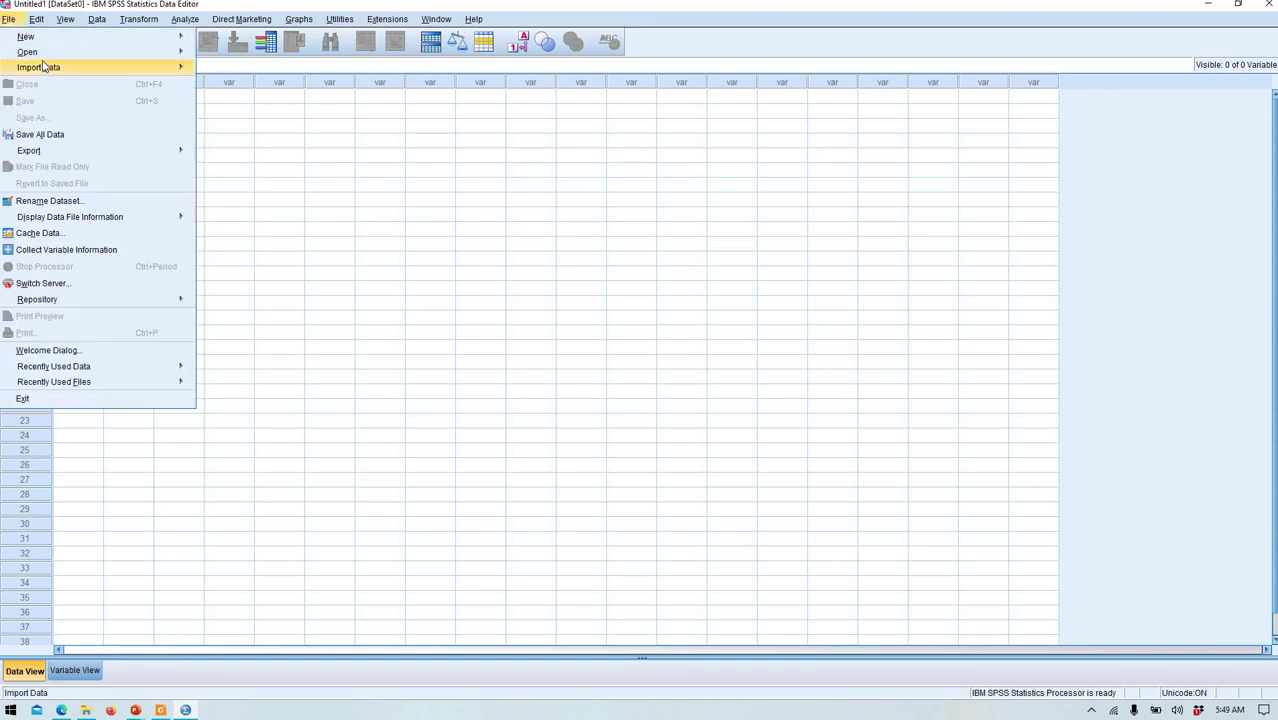
pyautogui.moveTo(45, 54)
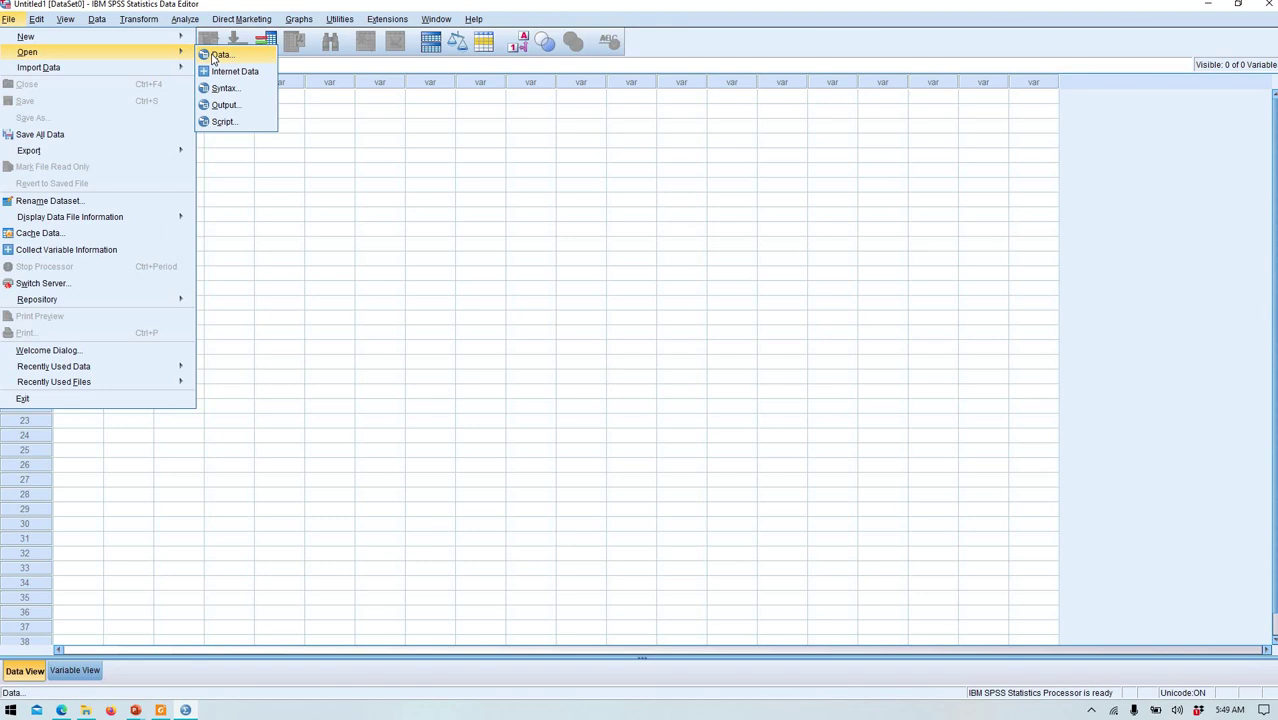
pyautogui.click(216, 55)
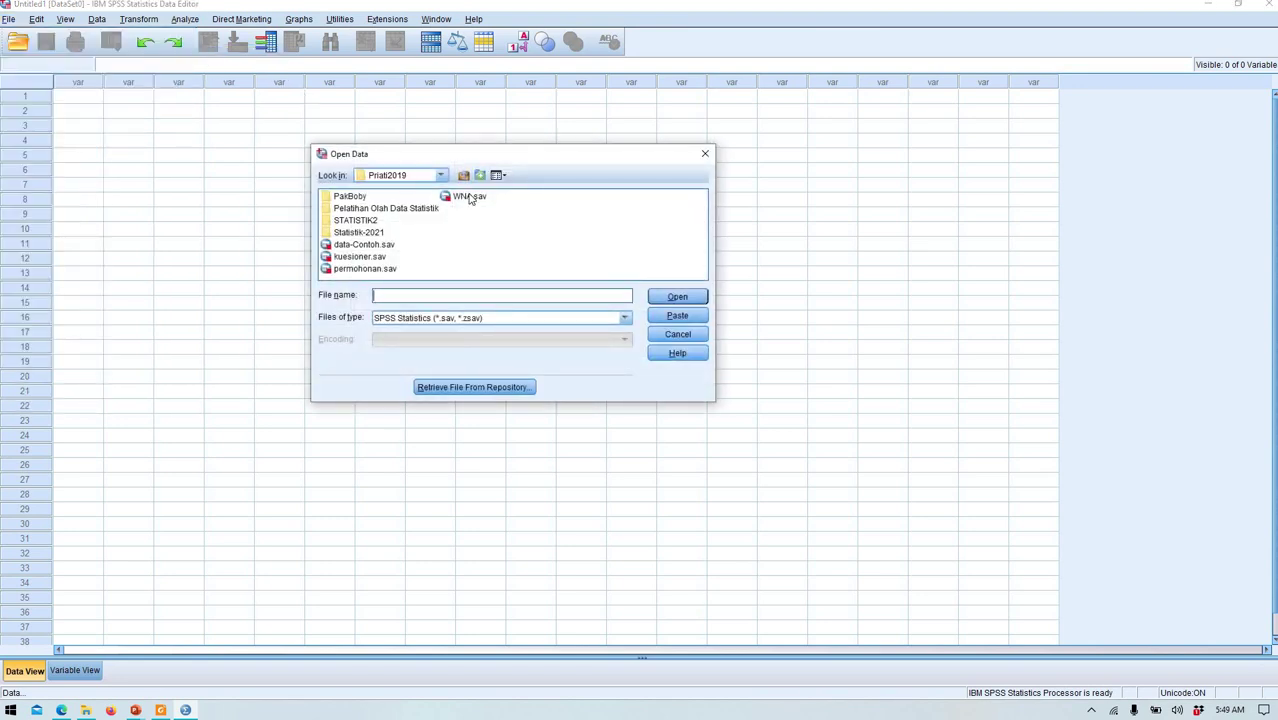
pyautogui.click(441, 176)
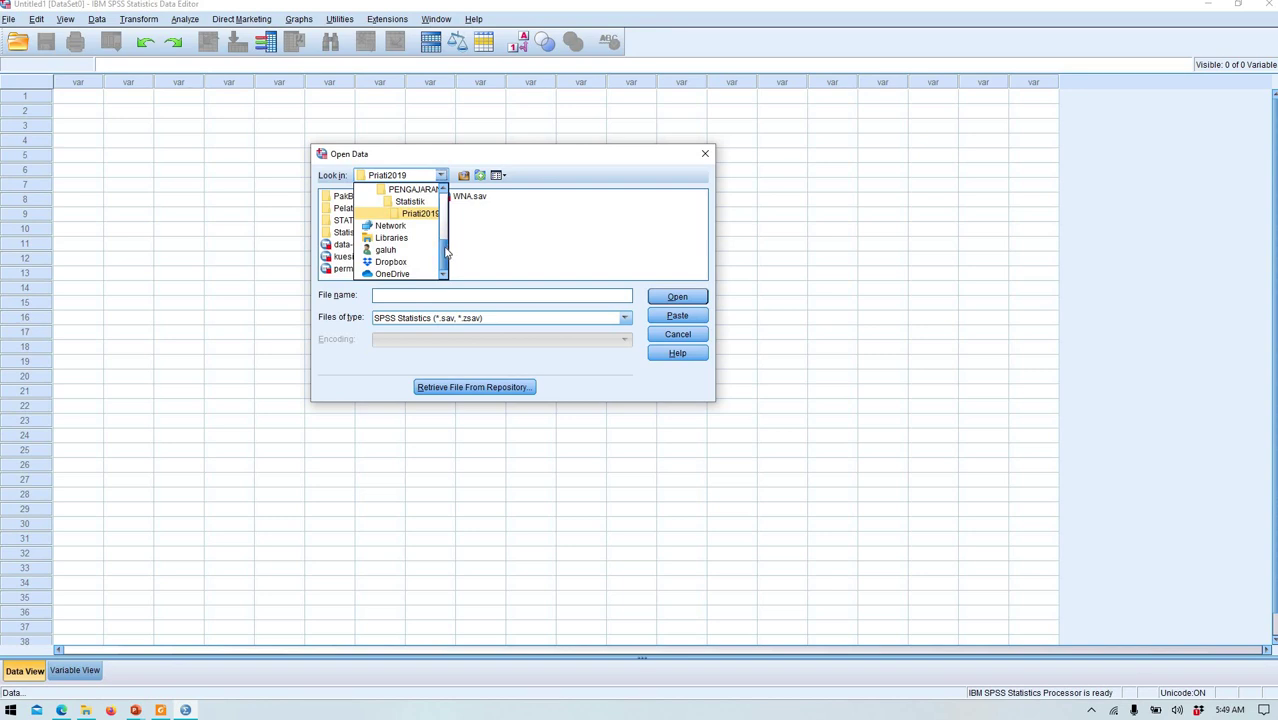
pyautogui.moveTo(446, 253); pyautogui.dragTo(443, 197)
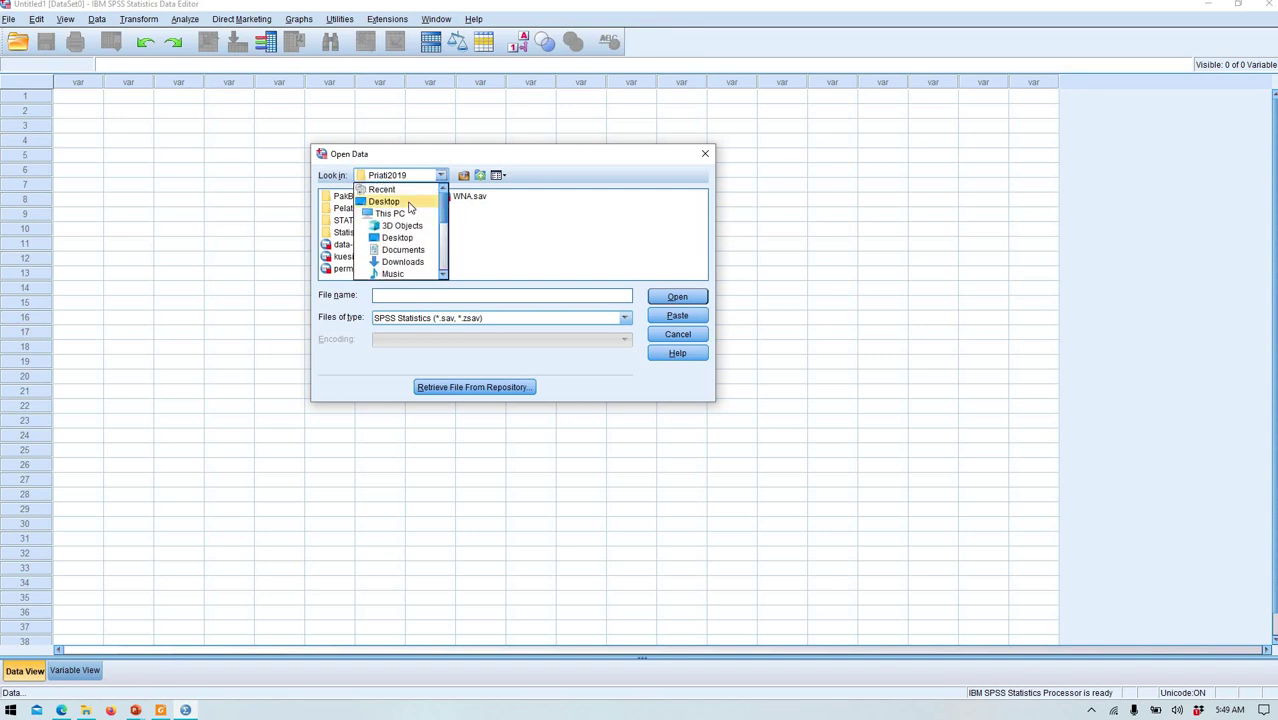
pyautogui.click(385, 201)
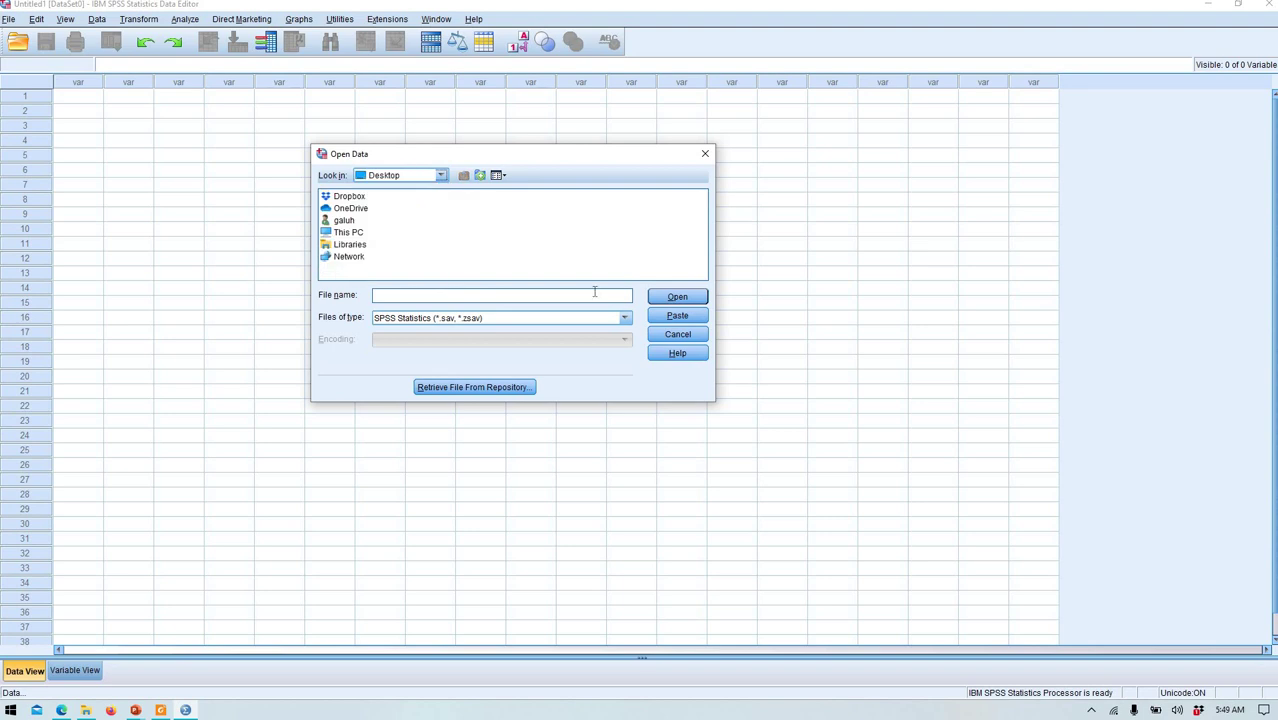
# Step: Set the file type to Excel (*.xls, *.xlsx, *.xlsm) and open Data Semua Kasus.xlsx
pyautogui.click(623, 320)
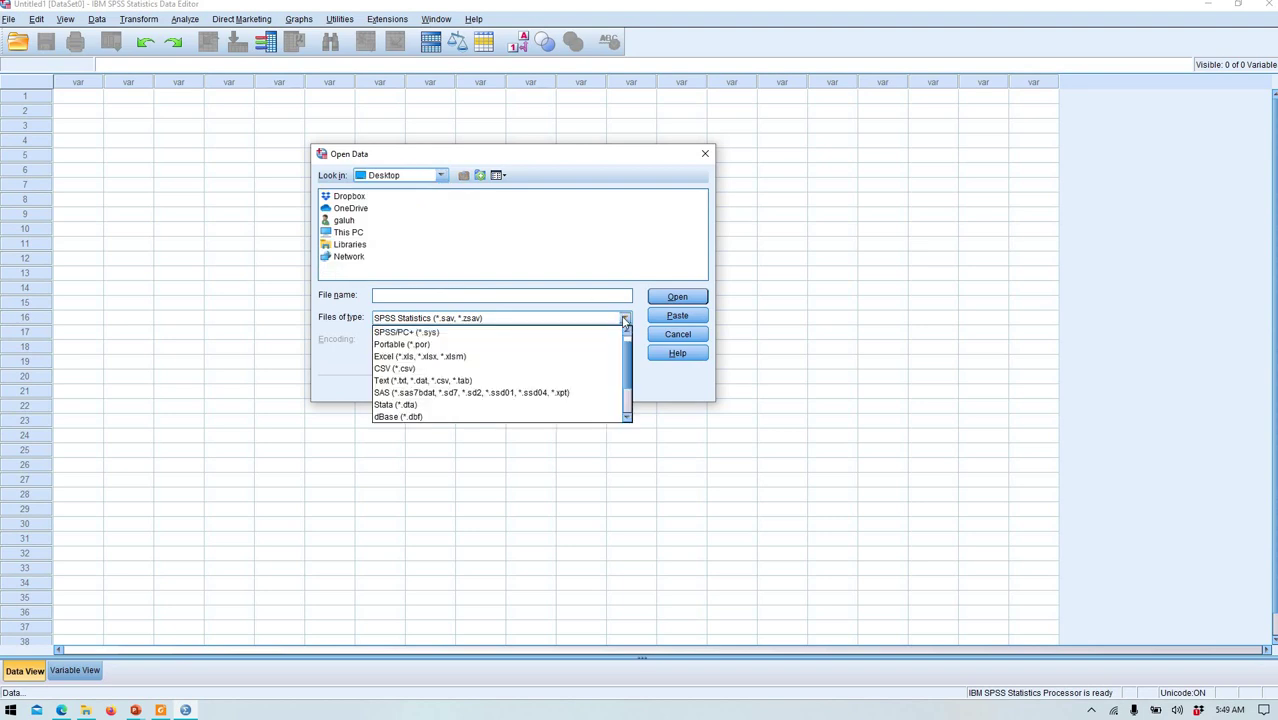
pyautogui.click(571, 362)
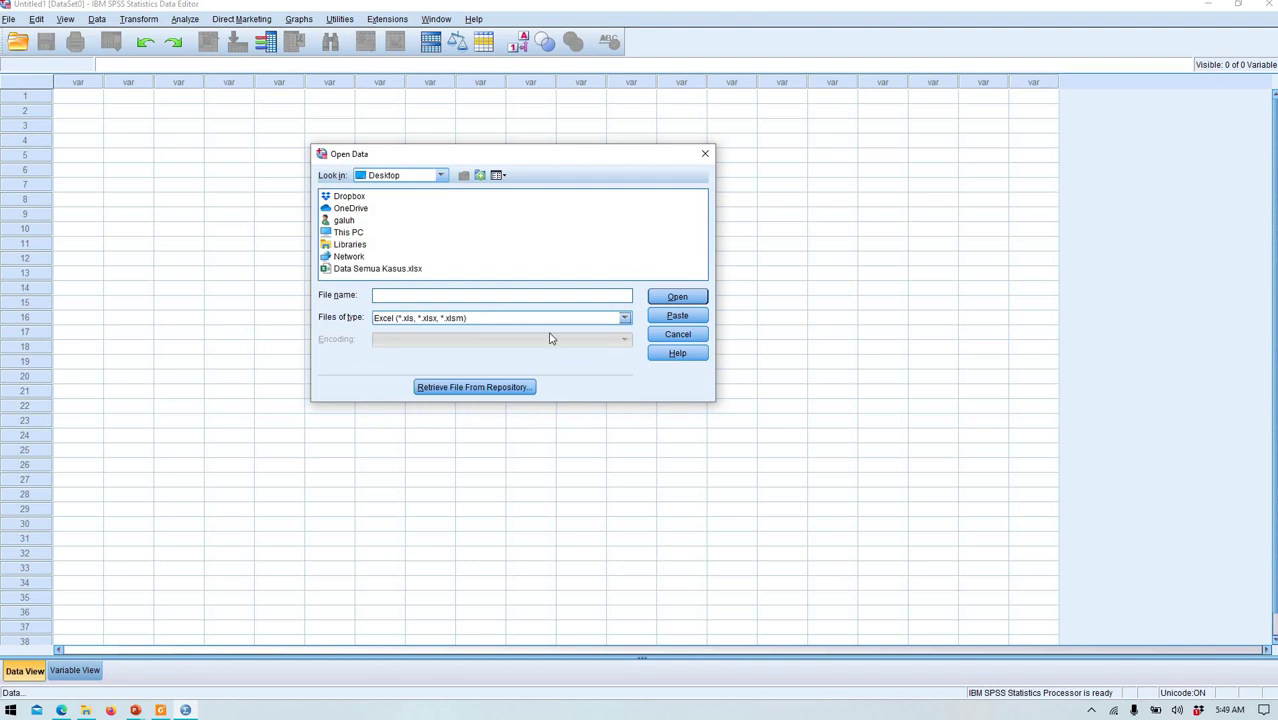
pyautogui.click(420, 270)
pyautogui.doubleClick(421, 271)
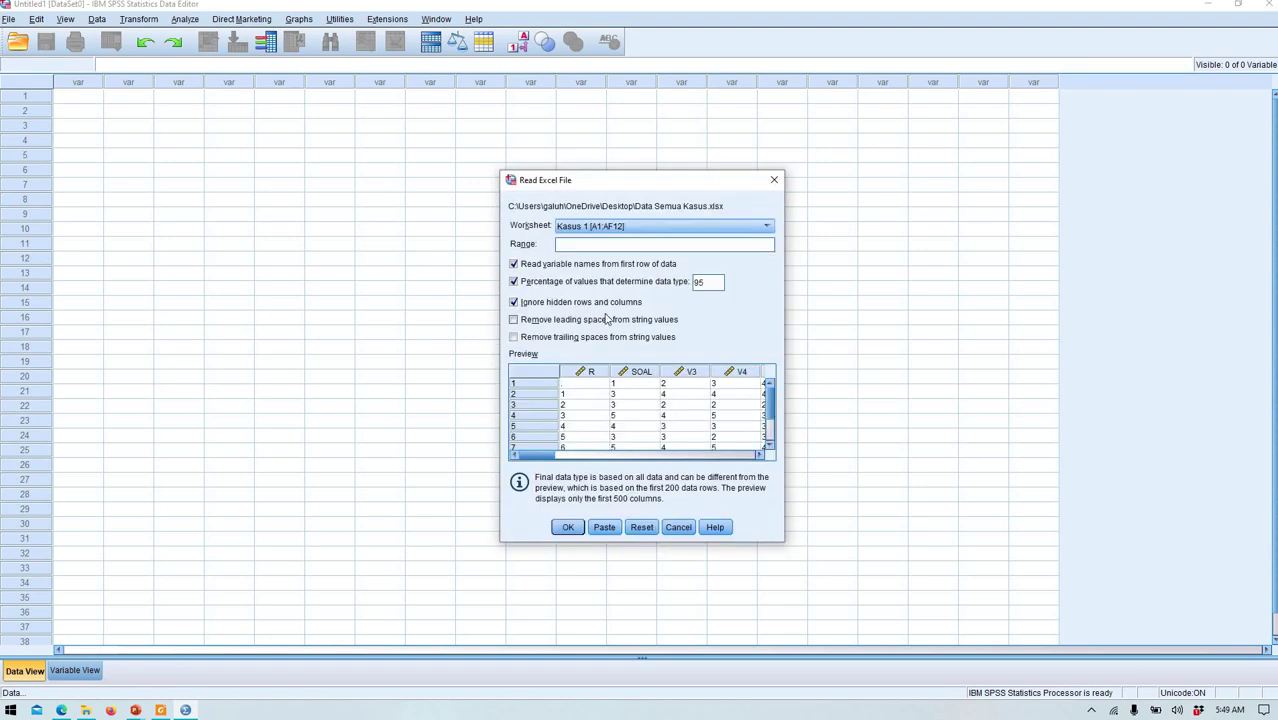
# Step: Import the Kasus 1 worksheet with variable names read from the first row, and maximize the new dataset window
pyautogui.click(767, 228)
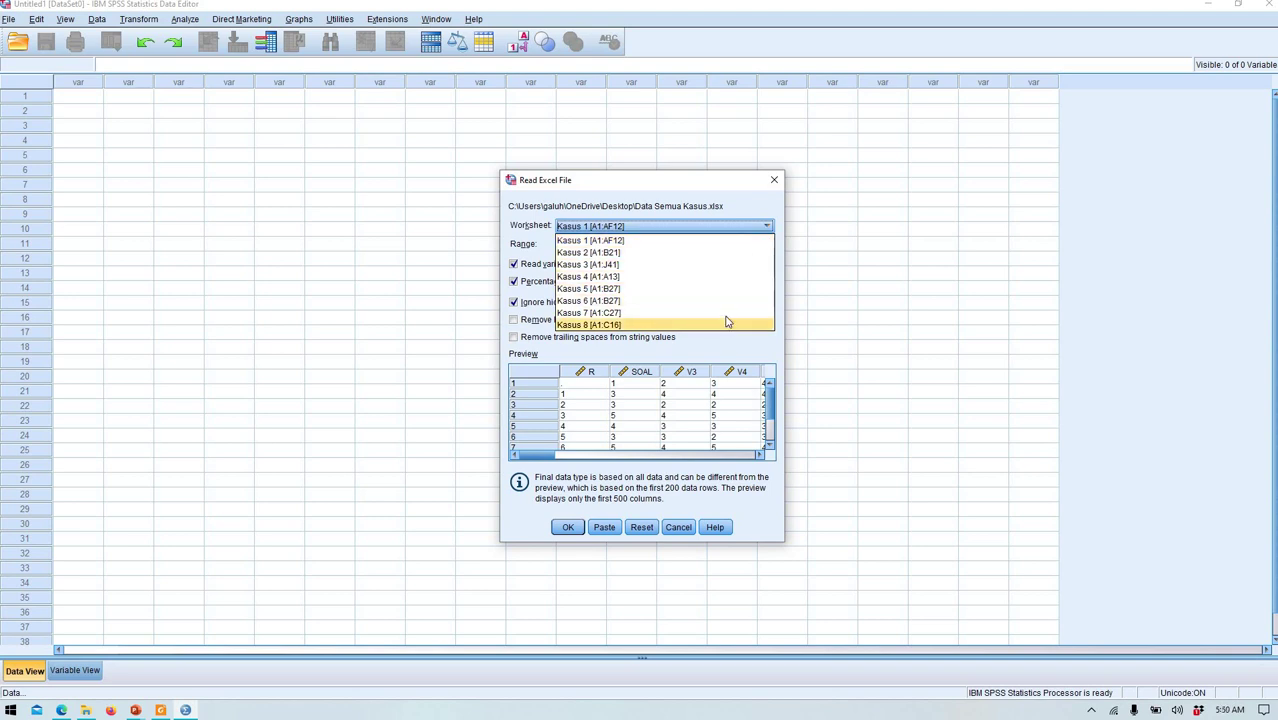
pyautogui.click(760, 224)
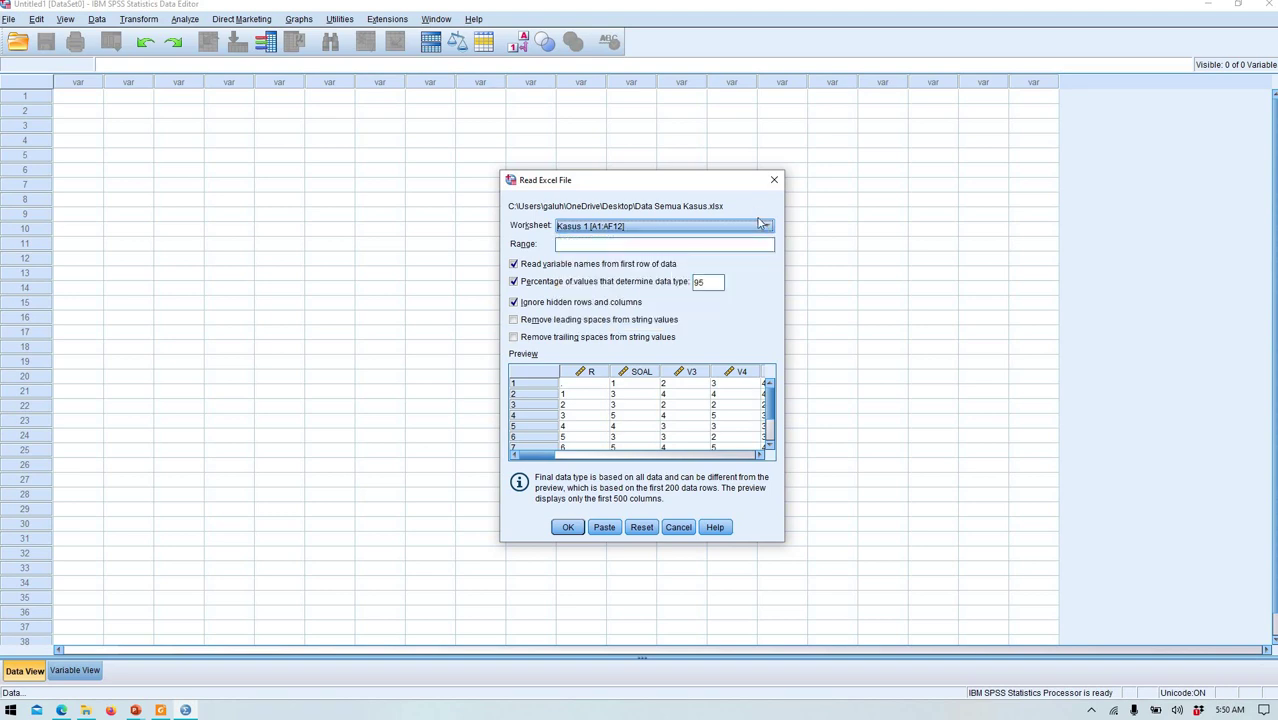
pyautogui.click(567, 528)
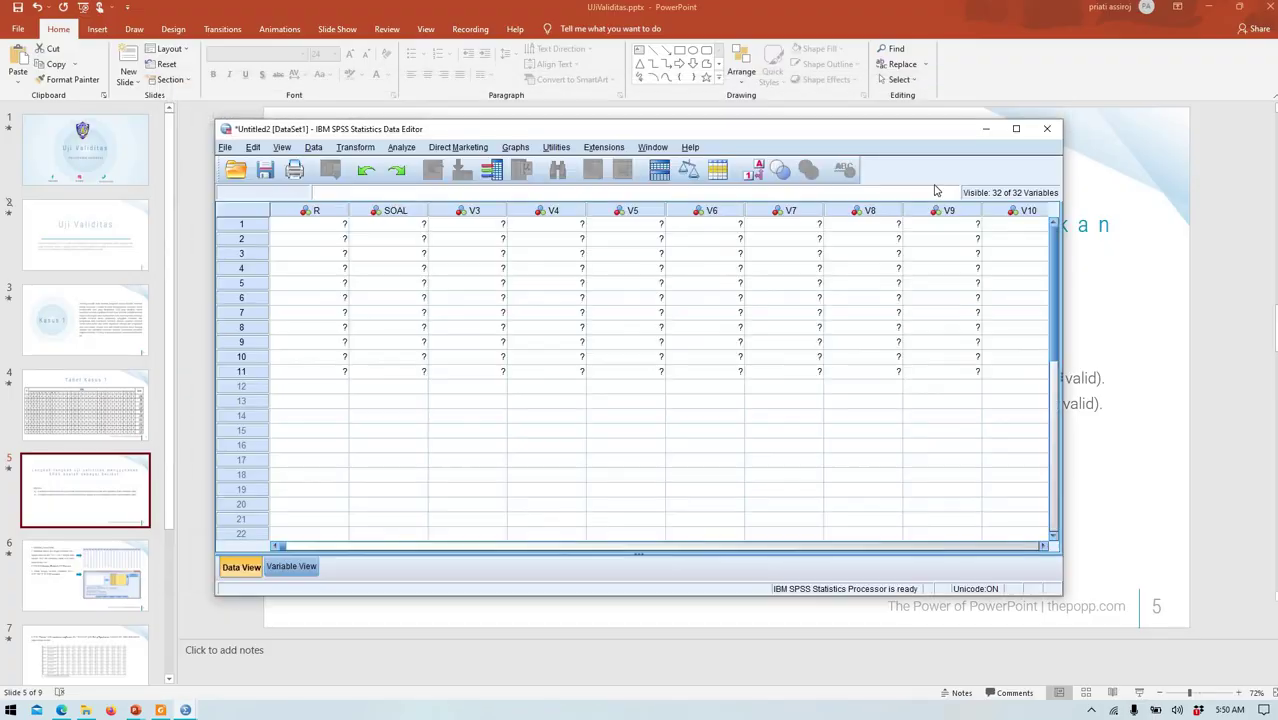
pyautogui.click(1016, 128)
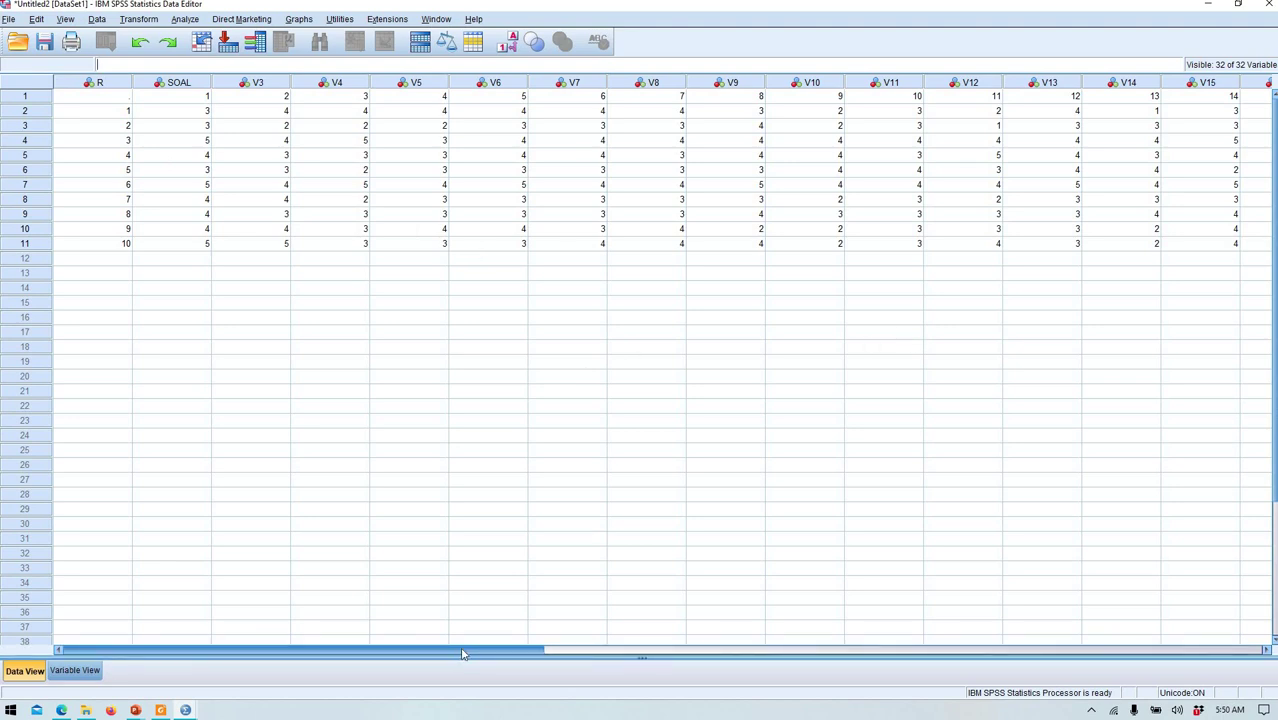
pyautogui.moveTo(462, 653); pyautogui.dragTo(465, 513)
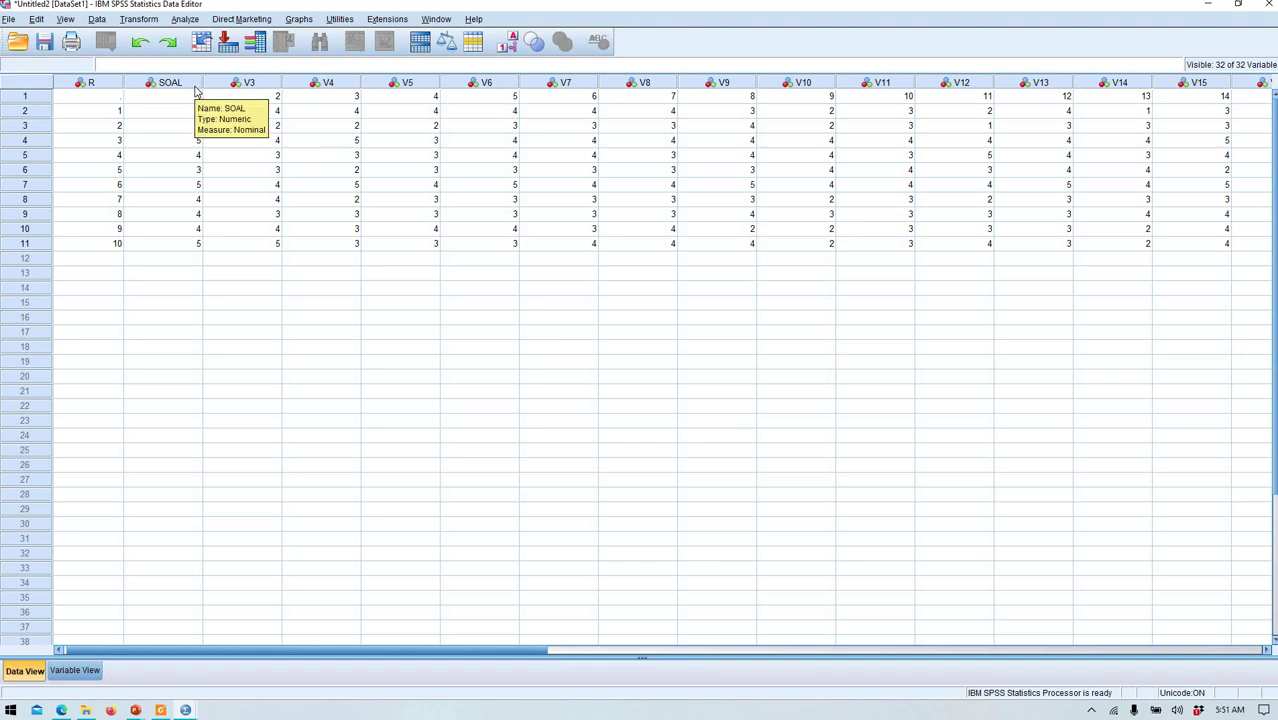
pyautogui.write('1')
pyautogui.press('Return')
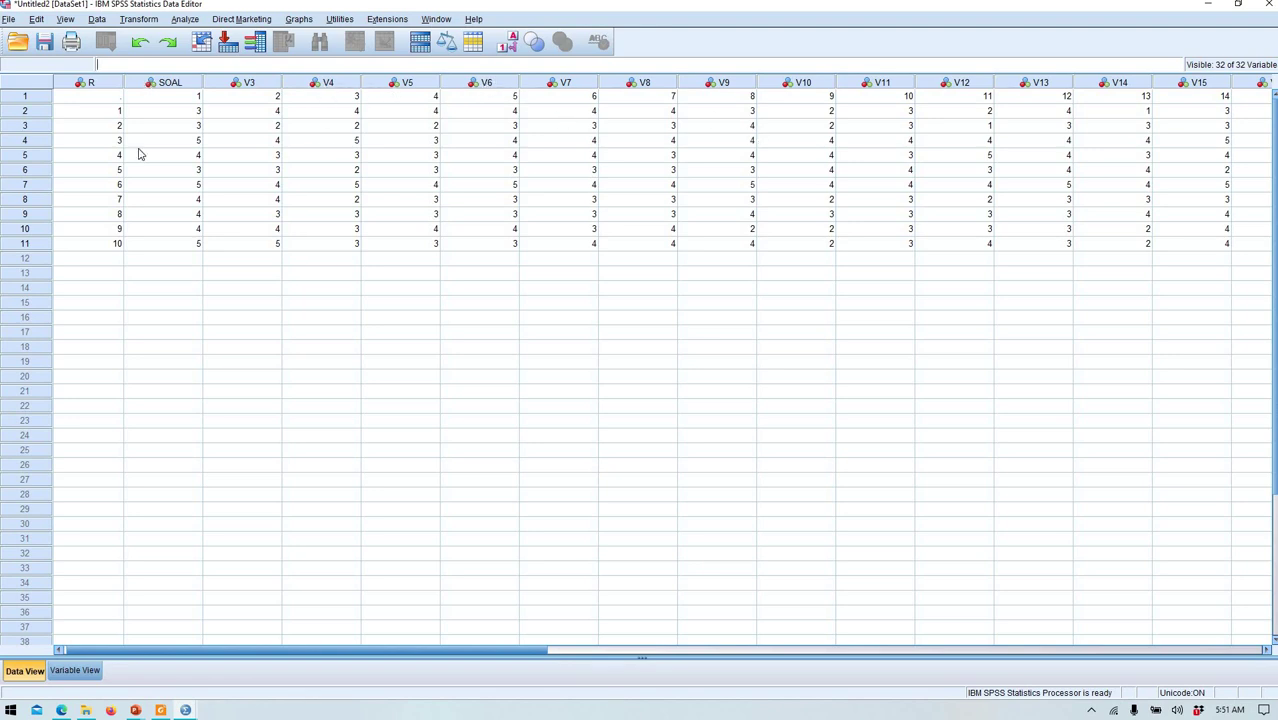
# Step: Show the variable definitions and rename the SOAL variable as no1
pyautogui.click(73, 671)
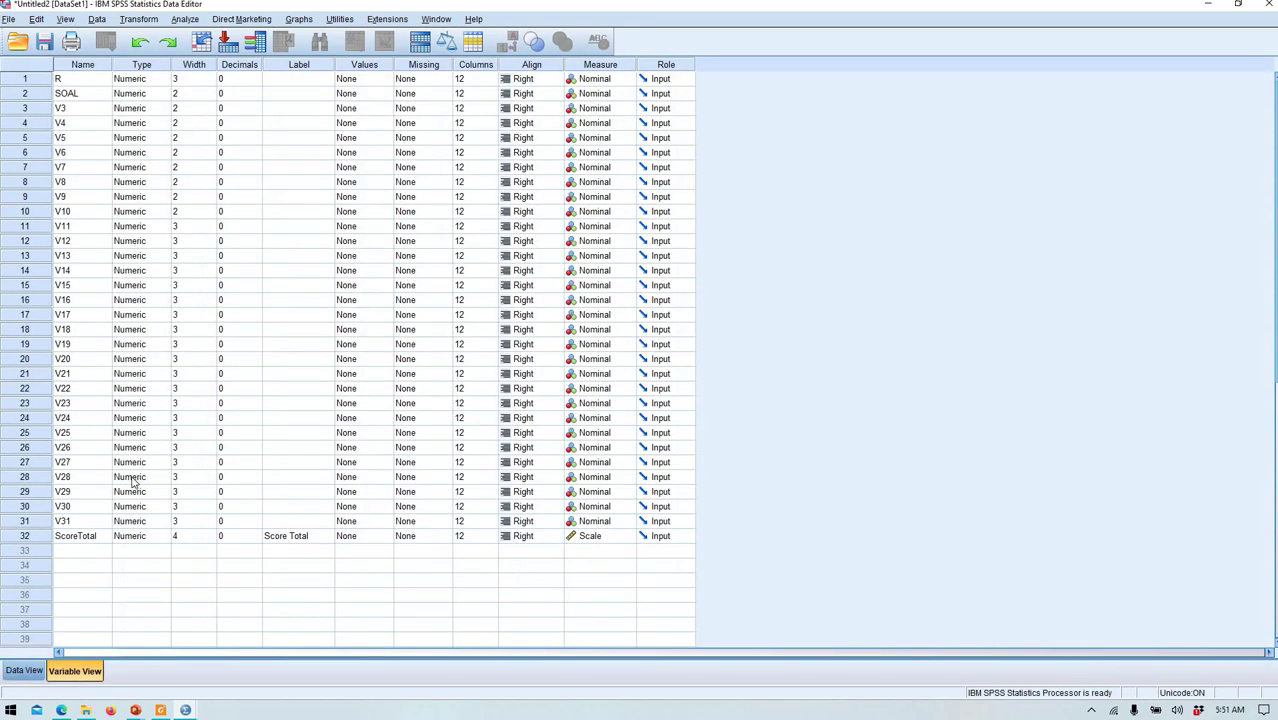
pyautogui.click(72, 95)
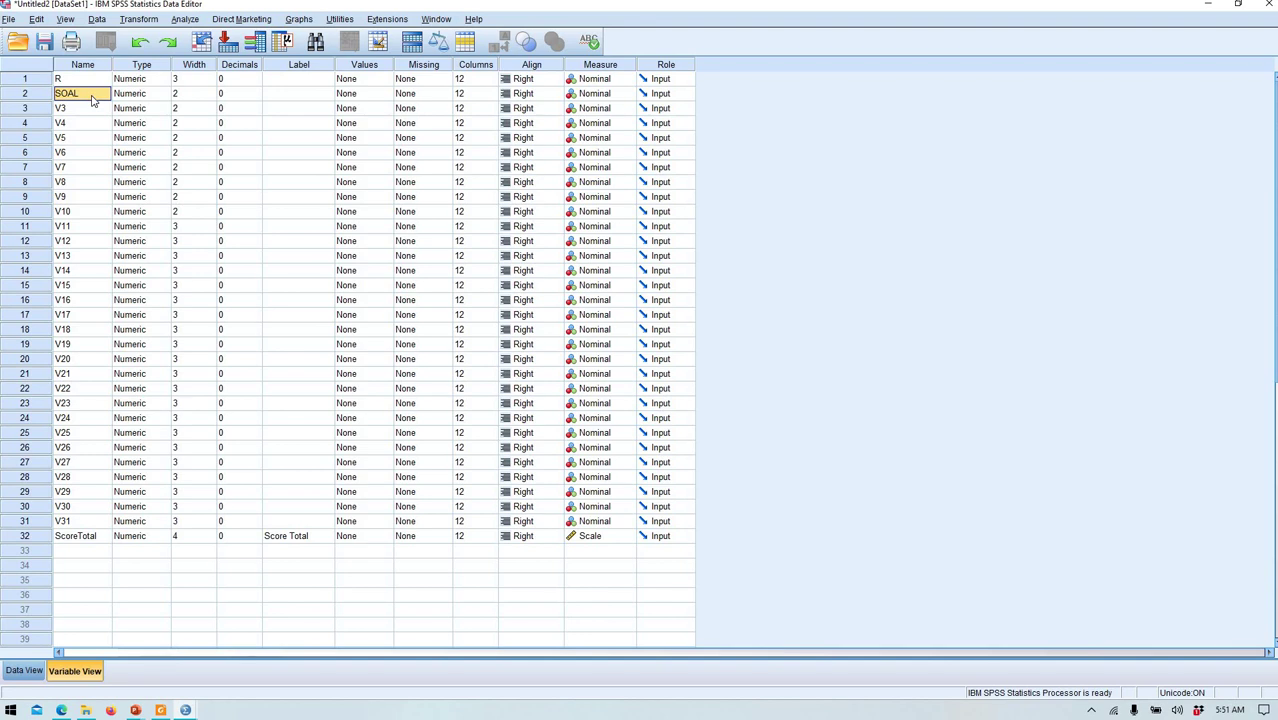
pyautogui.doubleClick(92, 95)
pyautogui.press('BackSpace')
pyautogui.press('BackSpace')
pyautogui.press('BackSpace')
pyautogui.press('BackSpace')
pyautogui.write('R')
pyautogui.write('o')
pyautogui.write('1')
# Step: Rename variables V3, V4, V5 and V6 as no2, no3, no4 and no5
pyautogui.click(87, 110)
pyautogui.write('no2')
pyautogui.click(84, 123)
pyautogui.write('n')
pyautogui.click(84, 138)
pyautogui.write('no4')
pyautogui.click(79, 152)
pyautogui.write('no5')
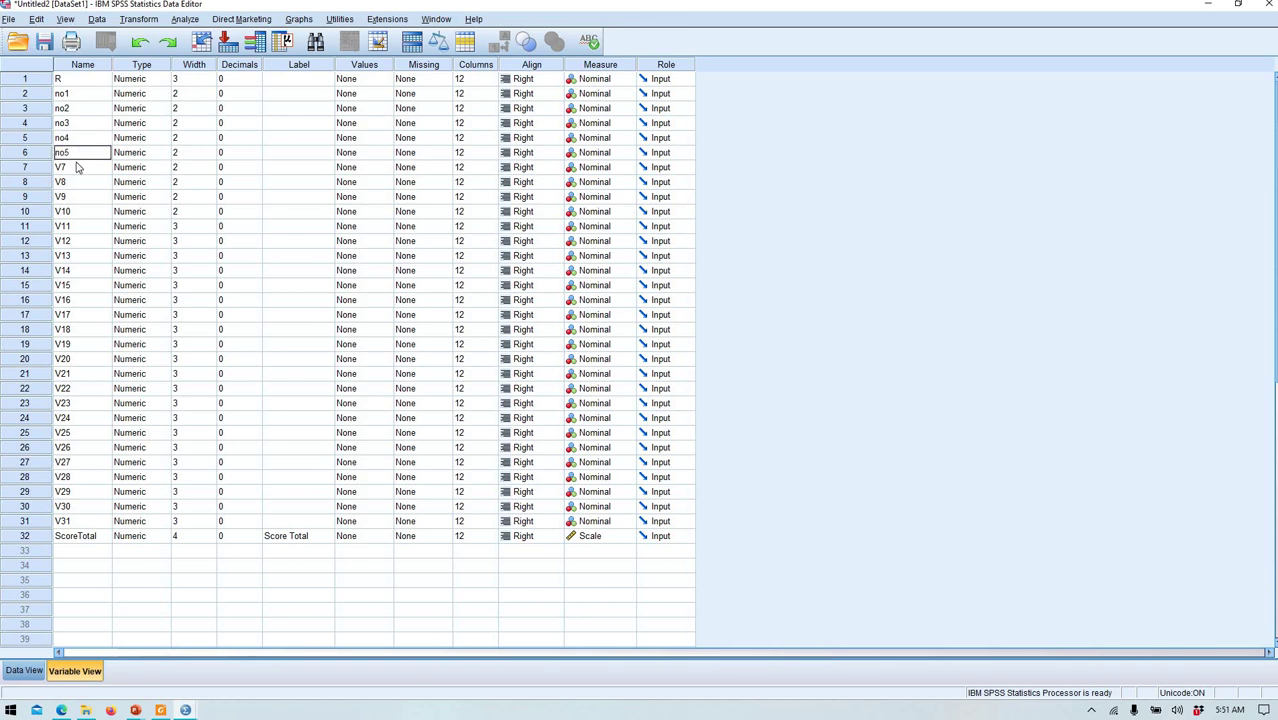
# Step: Rename variables V7, V8 and V9 as no6, no7 and no8
pyautogui.click(77, 165)
pyautogui.write('no')
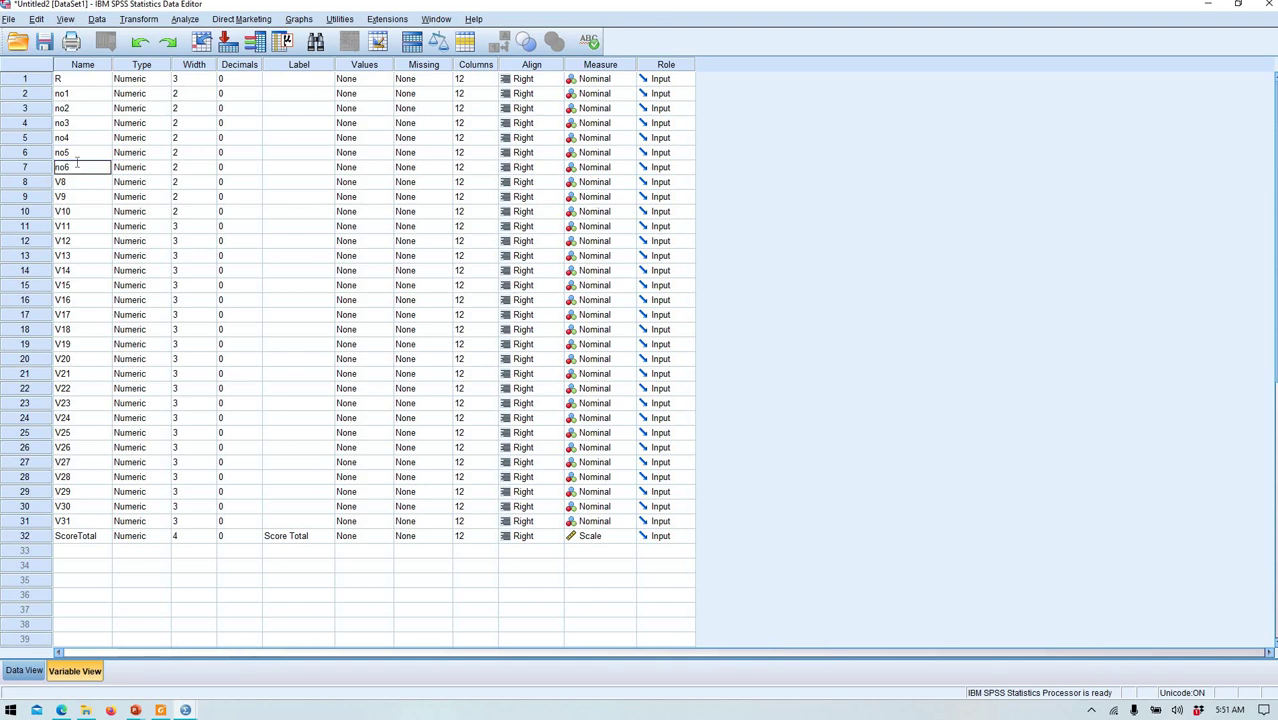
pyautogui.write('6')
pyautogui.click(78, 184)
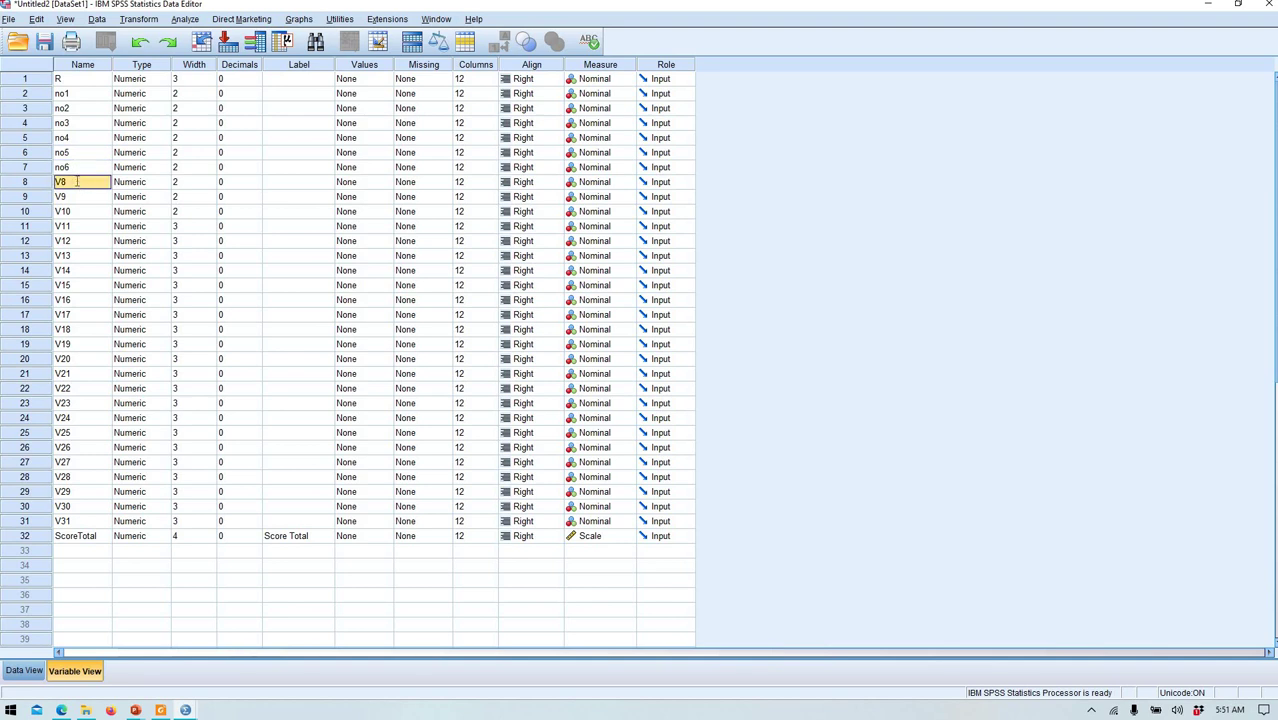
pyautogui.write('no7')
pyautogui.click(77, 196)
pyautogui.write('no8')
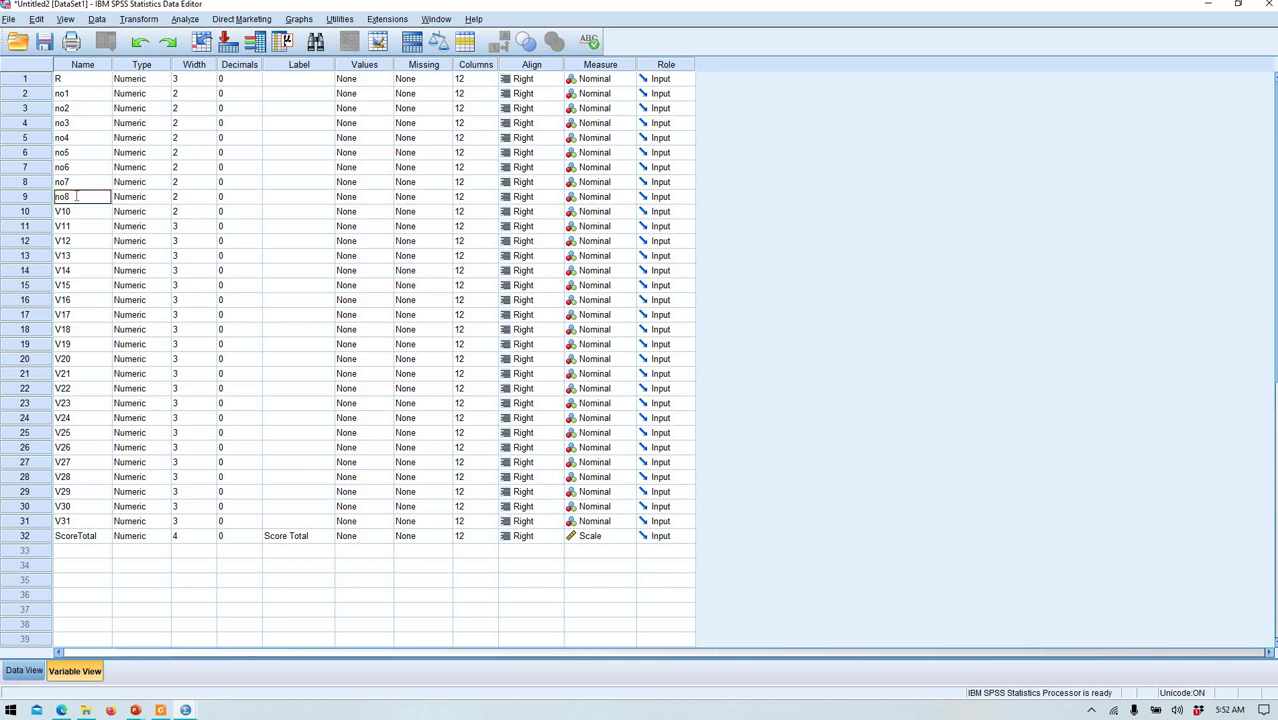
# Step: Rename variables V10, V11 and V12 as no9, no10 and no11
pyautogui.click(76, 211)
pyautogui.write('no')
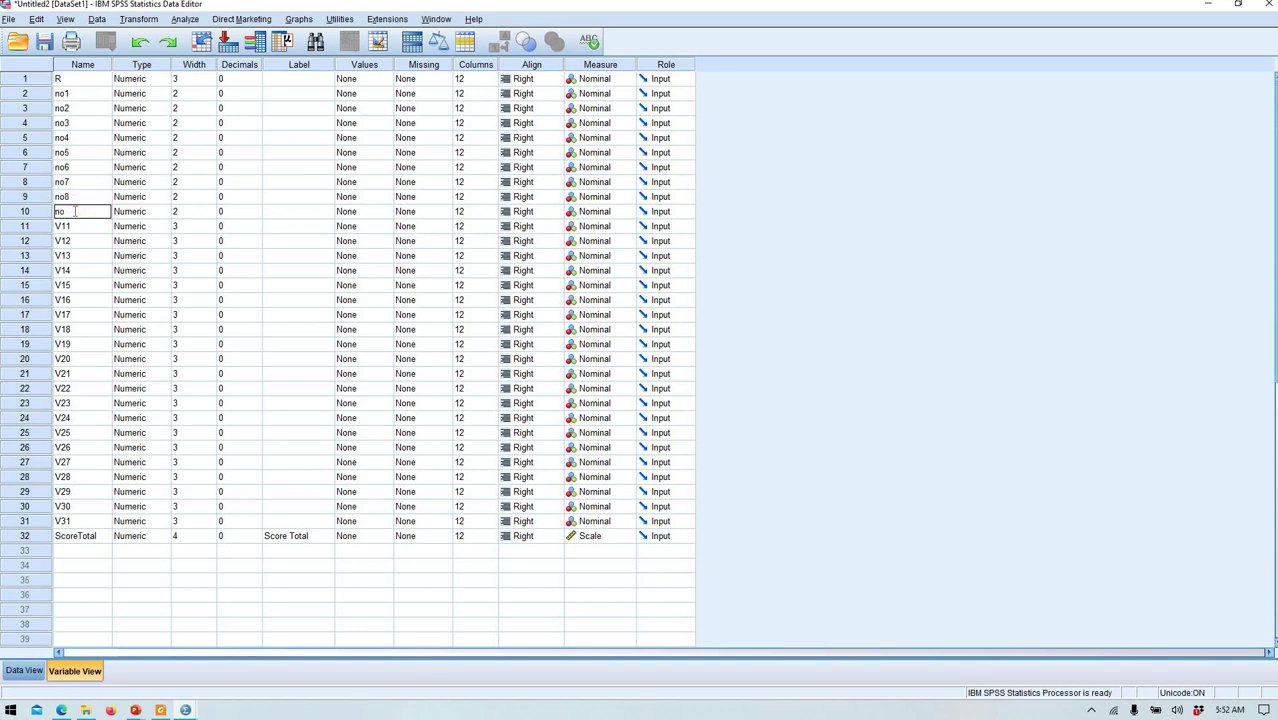
pyautogui.write('9')
pyautogui.click(64, 226)
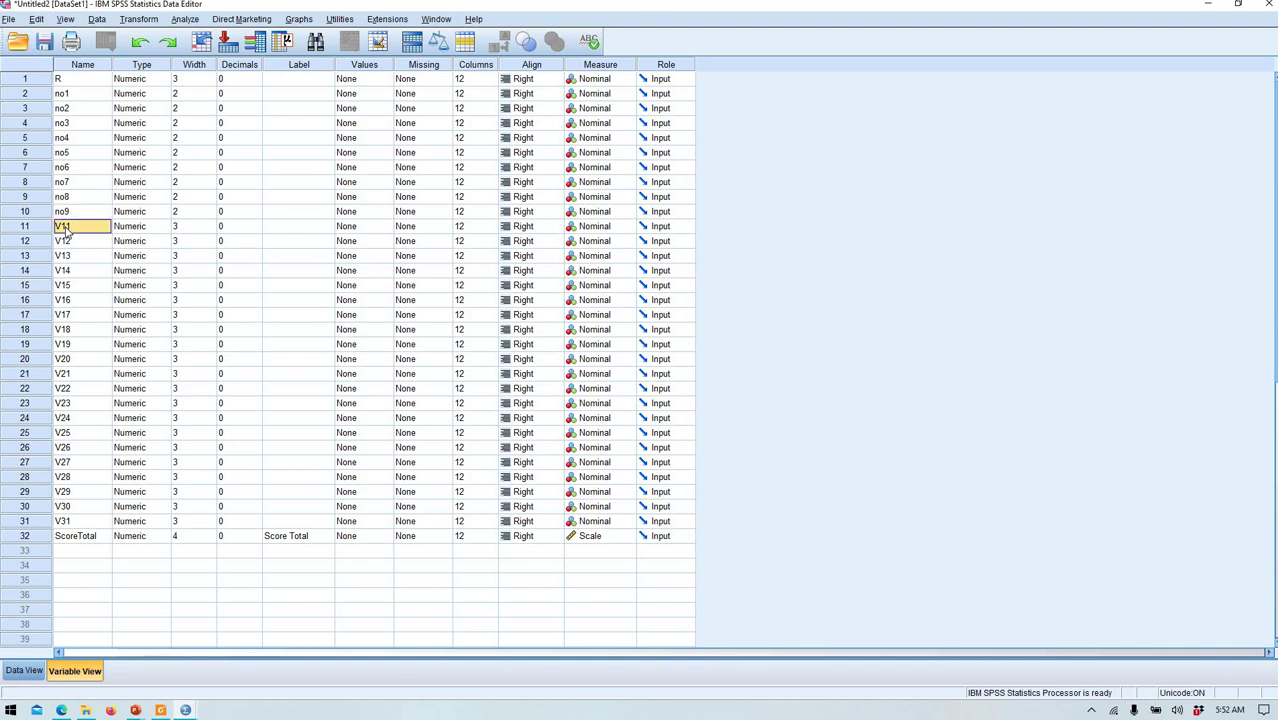
pyautogui.write('no10')
pyautogui.click(78, 245)
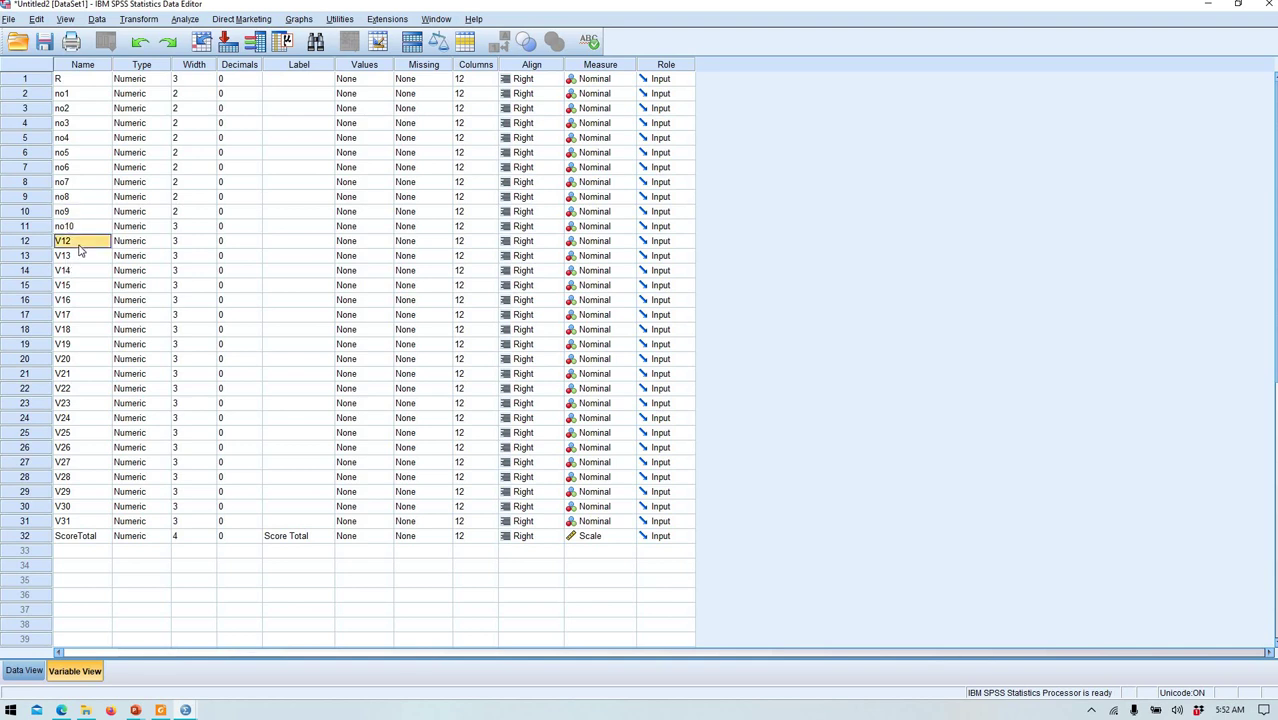
pyautogui.write('n')
# Step: Rename variables V13, V14 and V15 as no12, no13 and no14
pyautogui.click(82, 255)
pyautogui.write('no')
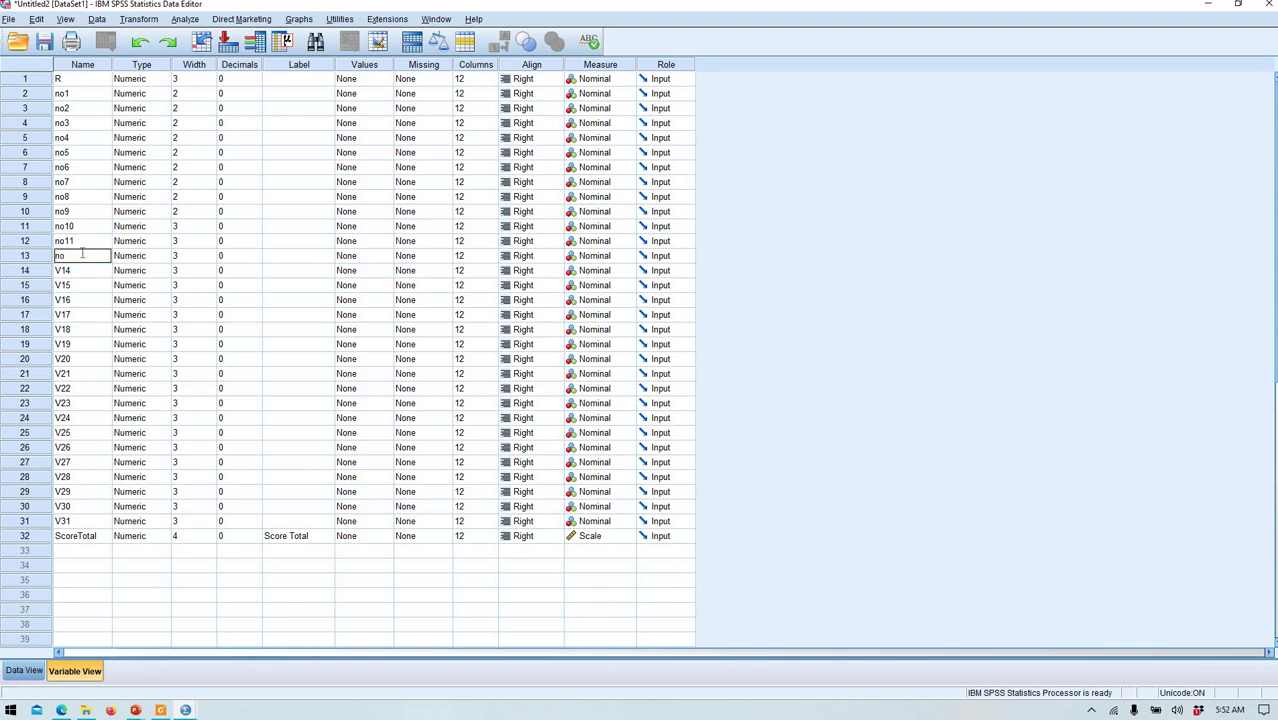
pyautogui.click(81, 266)
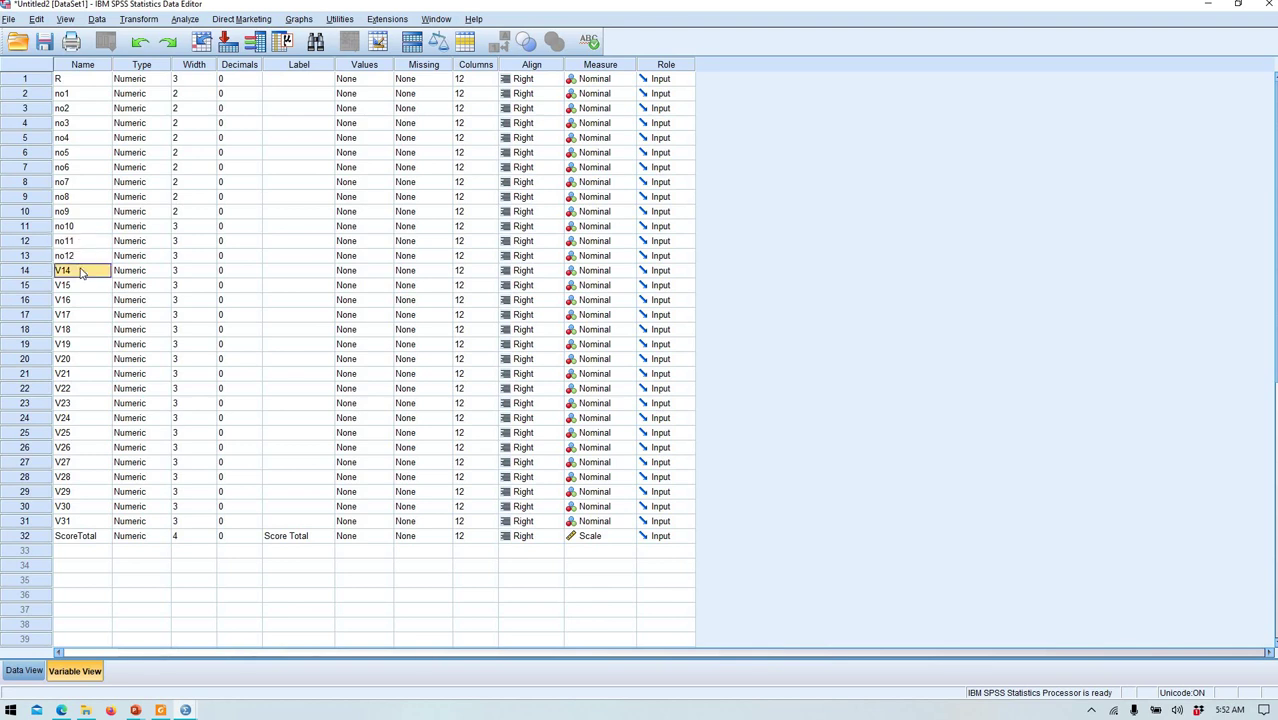
pyautogui.write('no13')
pyautogui.click(76, 285)
pyautogui.write('no1')
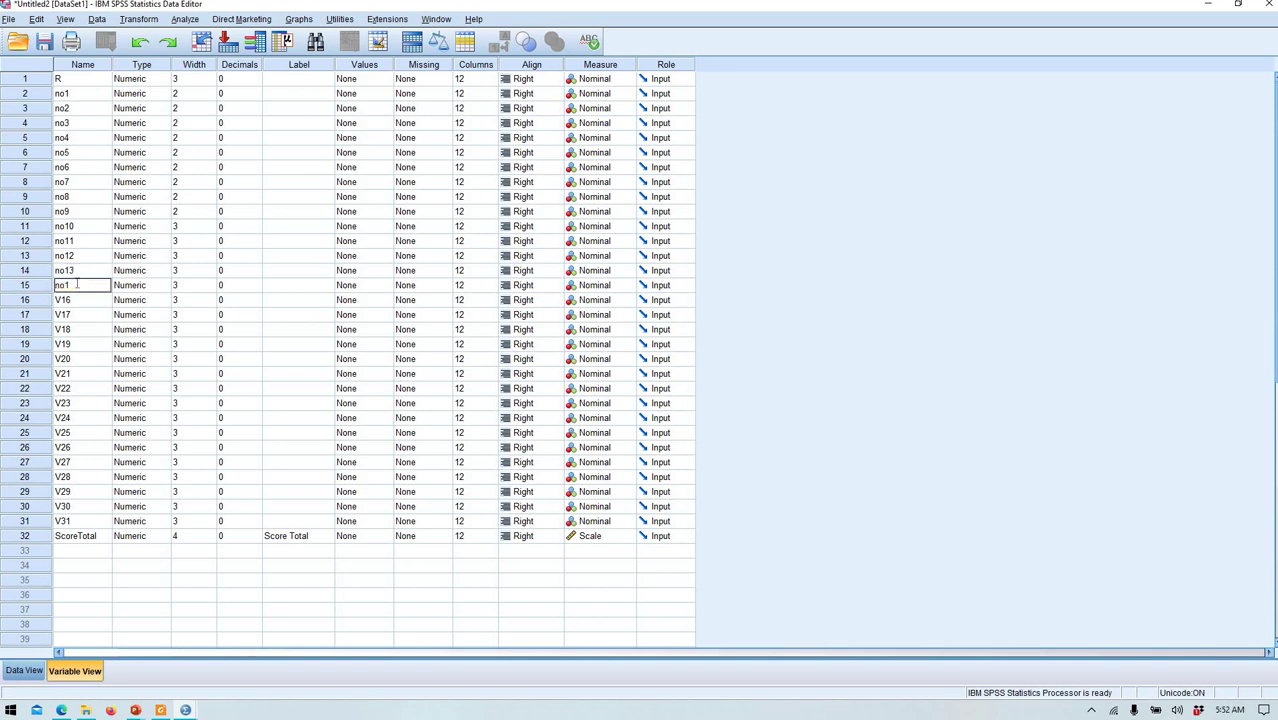
pyautogui.write('4')
# Step: Rename variables V16, V17 and V18 as no15, no16 and no17
pyautogui.click(78, 300)
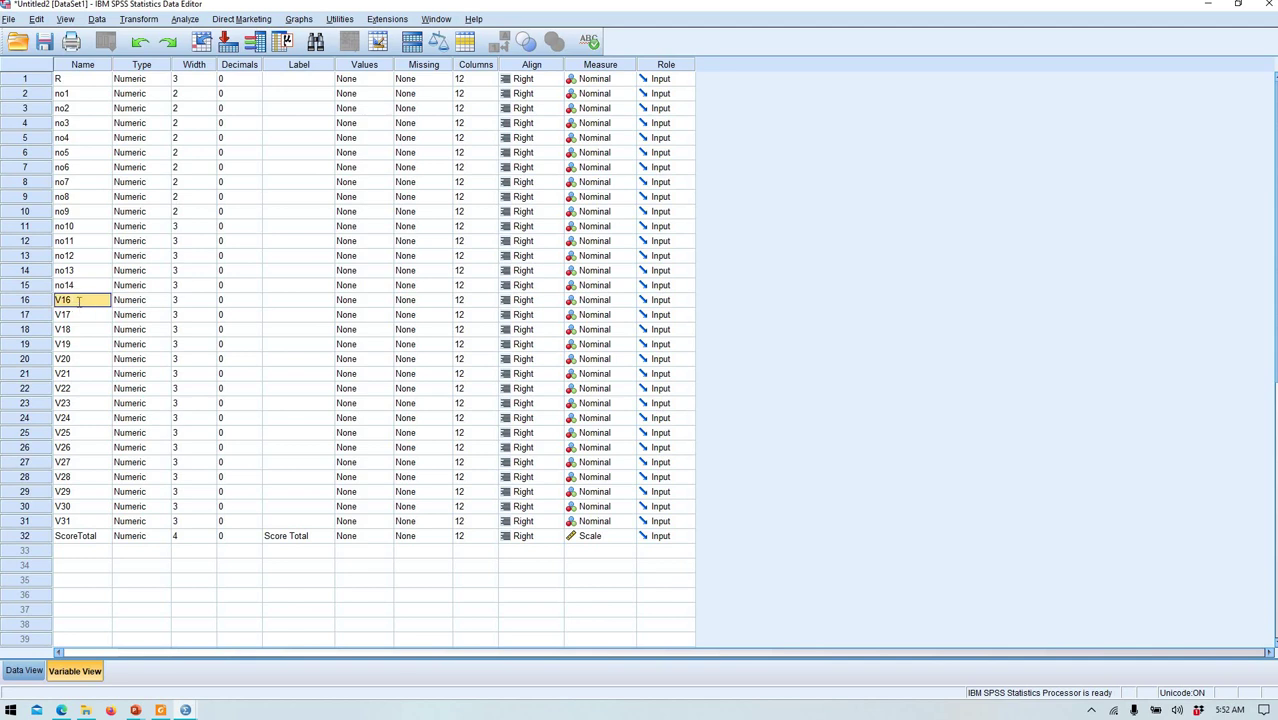
pyautogui.write('no')
pyautogui.click(77, 314)
pyautogui.write('no')
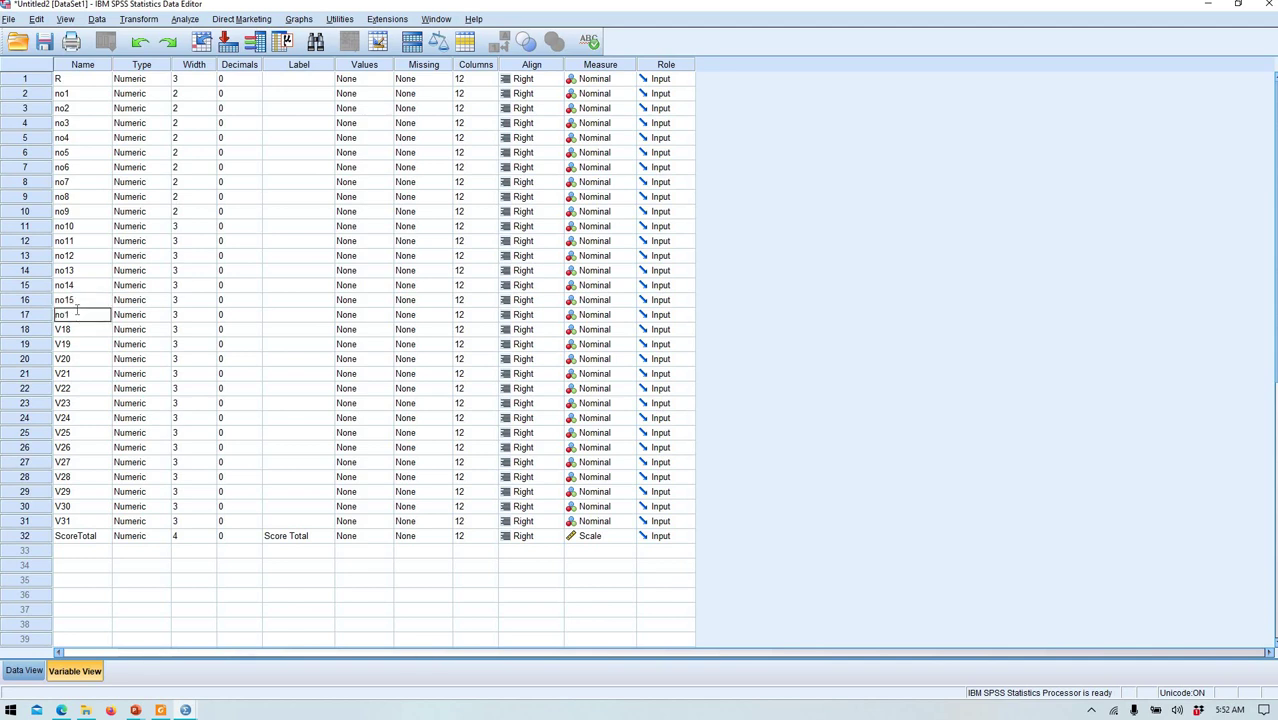
pyautogui.click(71, 334)
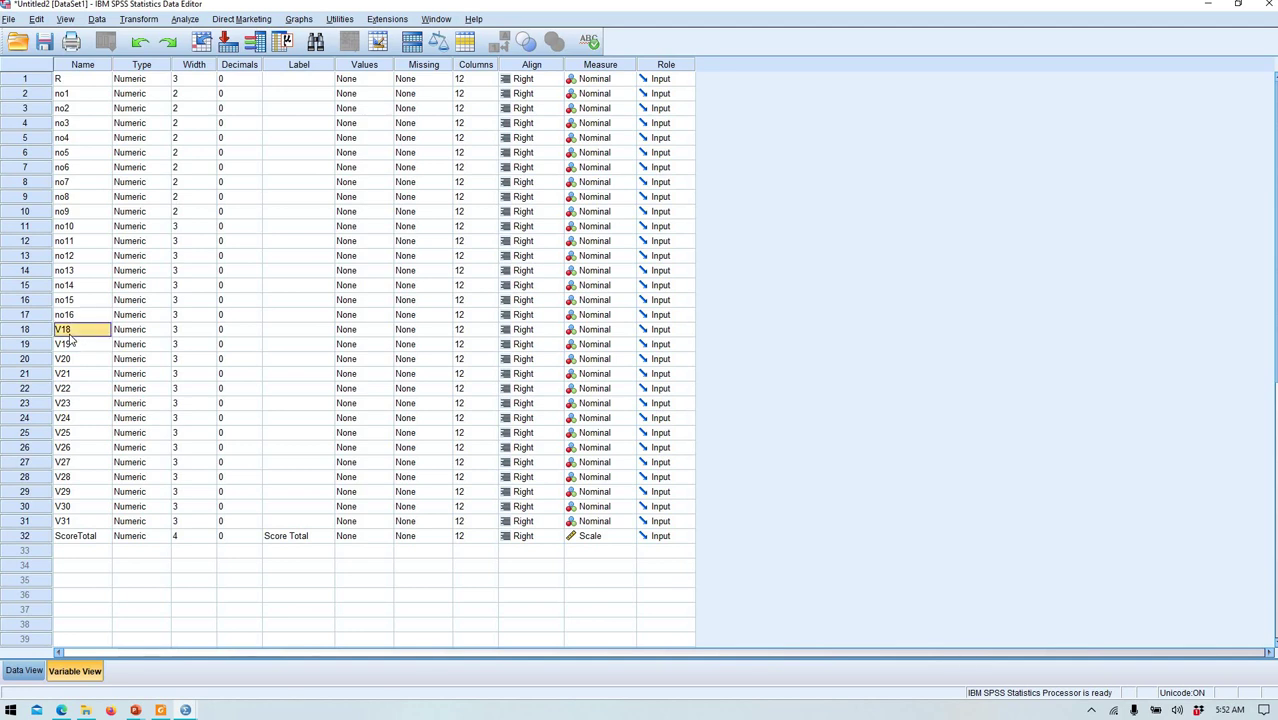
pyautogui.write('n')
# Step: Rename variables V19, V20 and V21 as no18, no19 and no20
pyautogui.click(72, 344)
pyautogui.write('no')
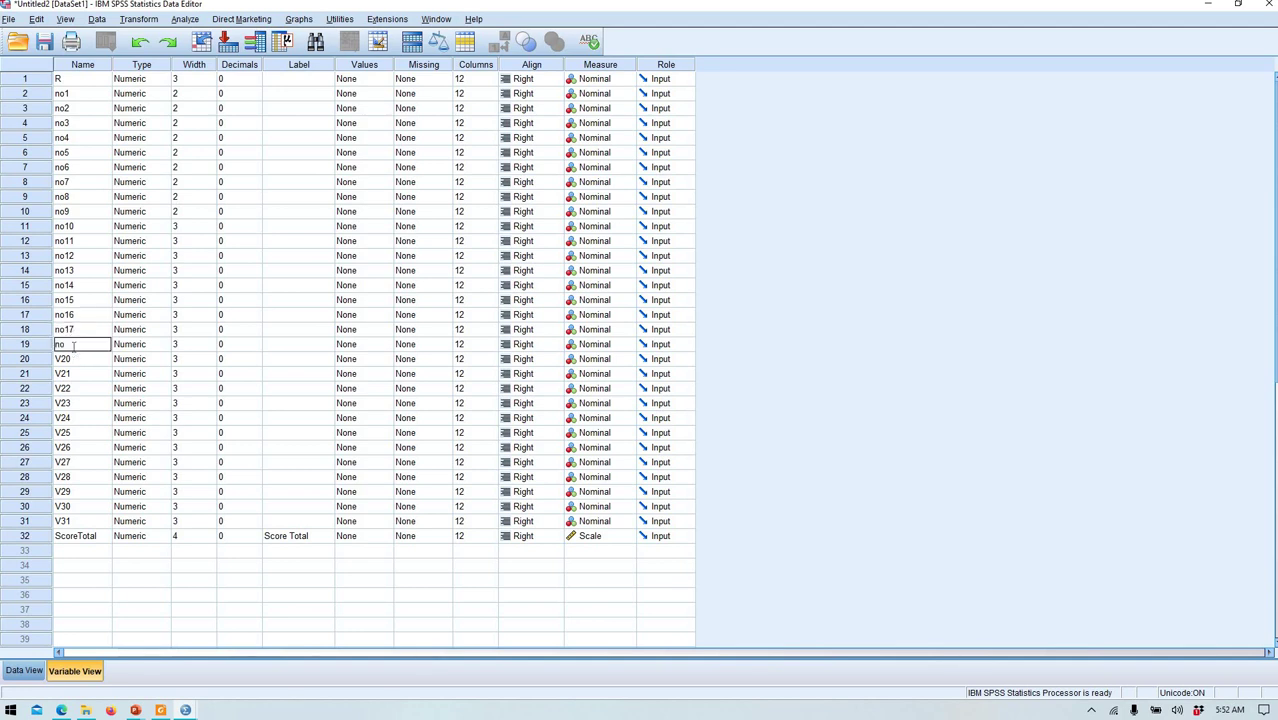
pyautogui.write('18')
pyautogui.click(72, 358)
pyautogui.write('no19')
pyautogui.click(78, 374)
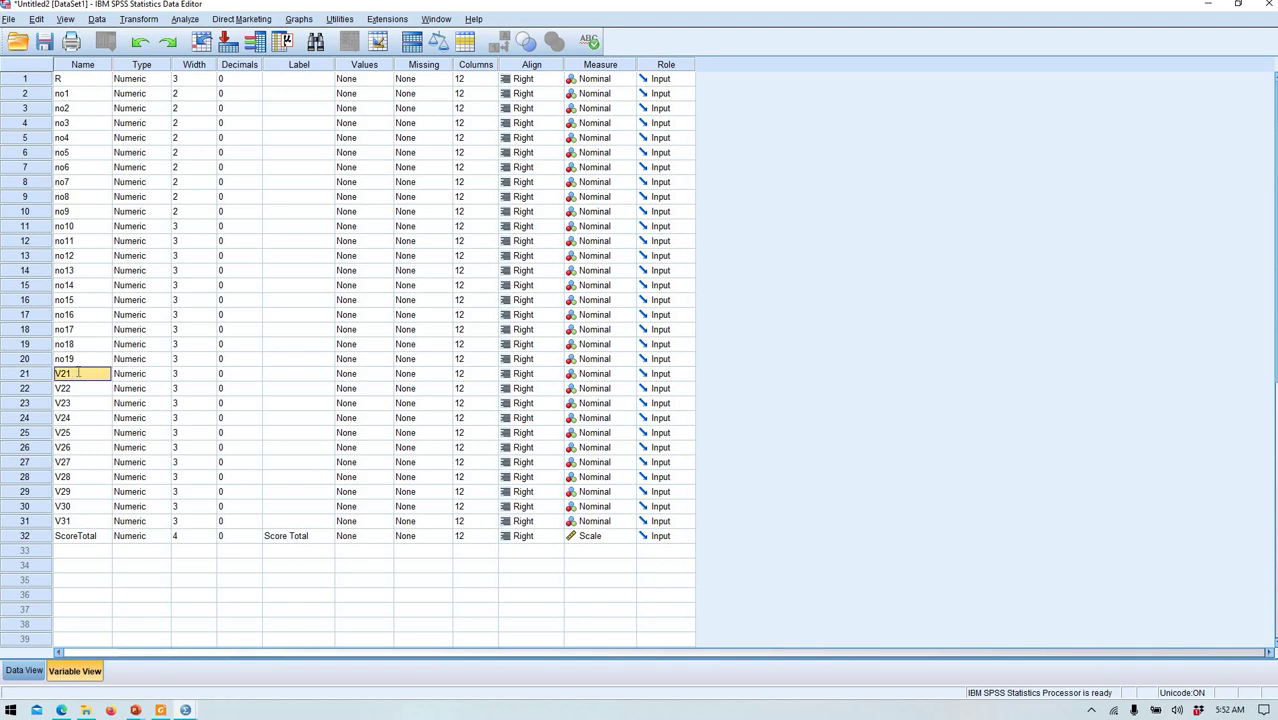
pyautogui.write('no20')
# Step: Rename variables V22, V23 and V24 as no21, no22 and no23
pyautogui.click(77, 388)
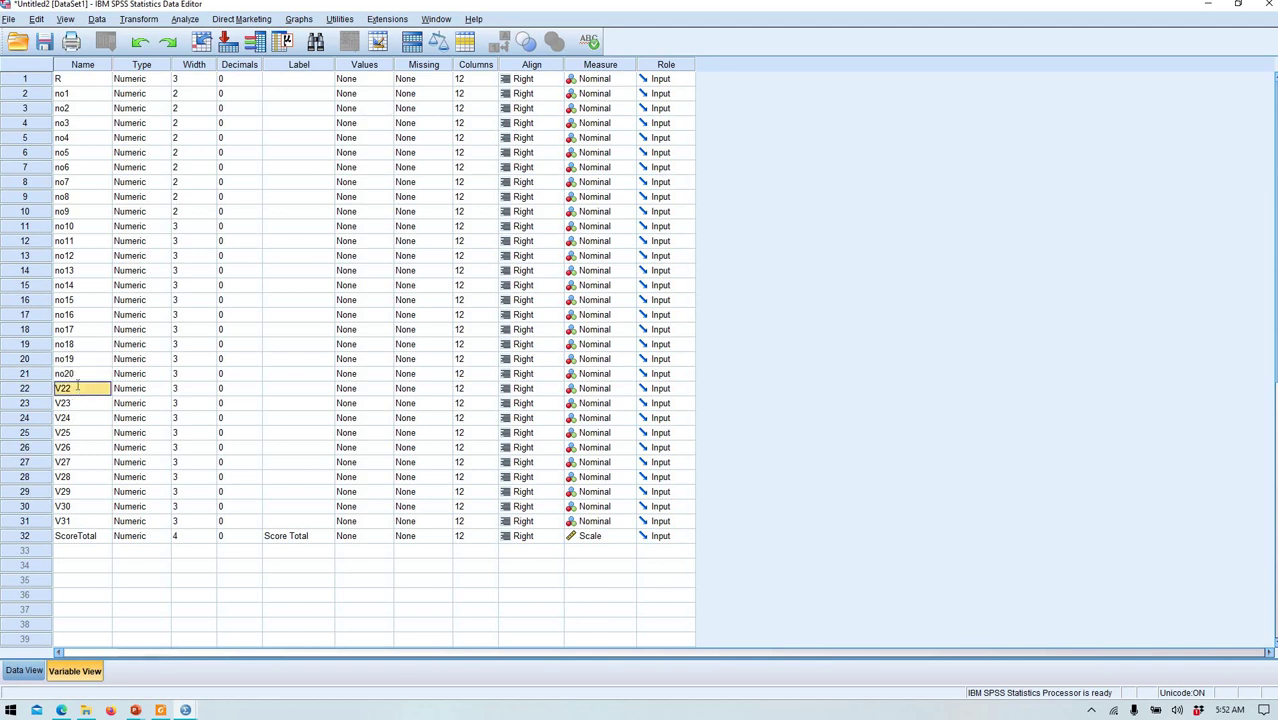
pyautogui.write('no2')
pyautogui.click(72, 403)
pyautogui.write('no')
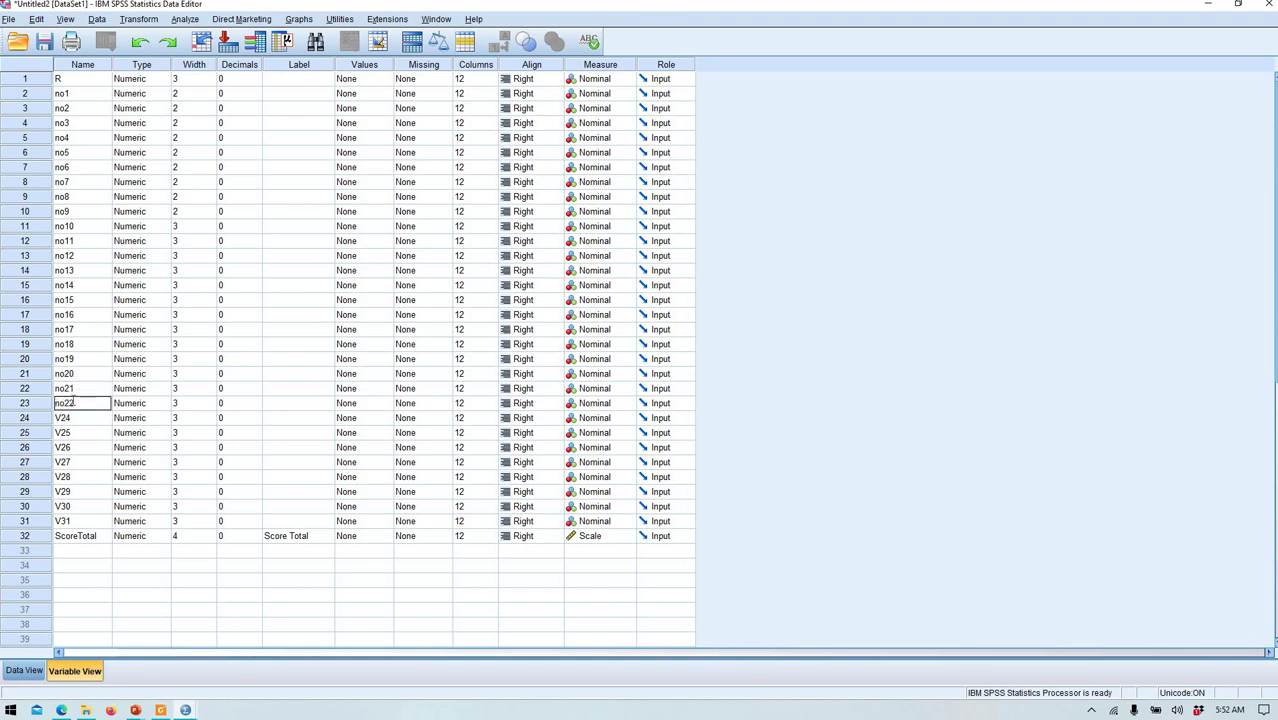
pyautogui.write('22')
pyautogui.click(72, 418)
pyautogui.write('n')
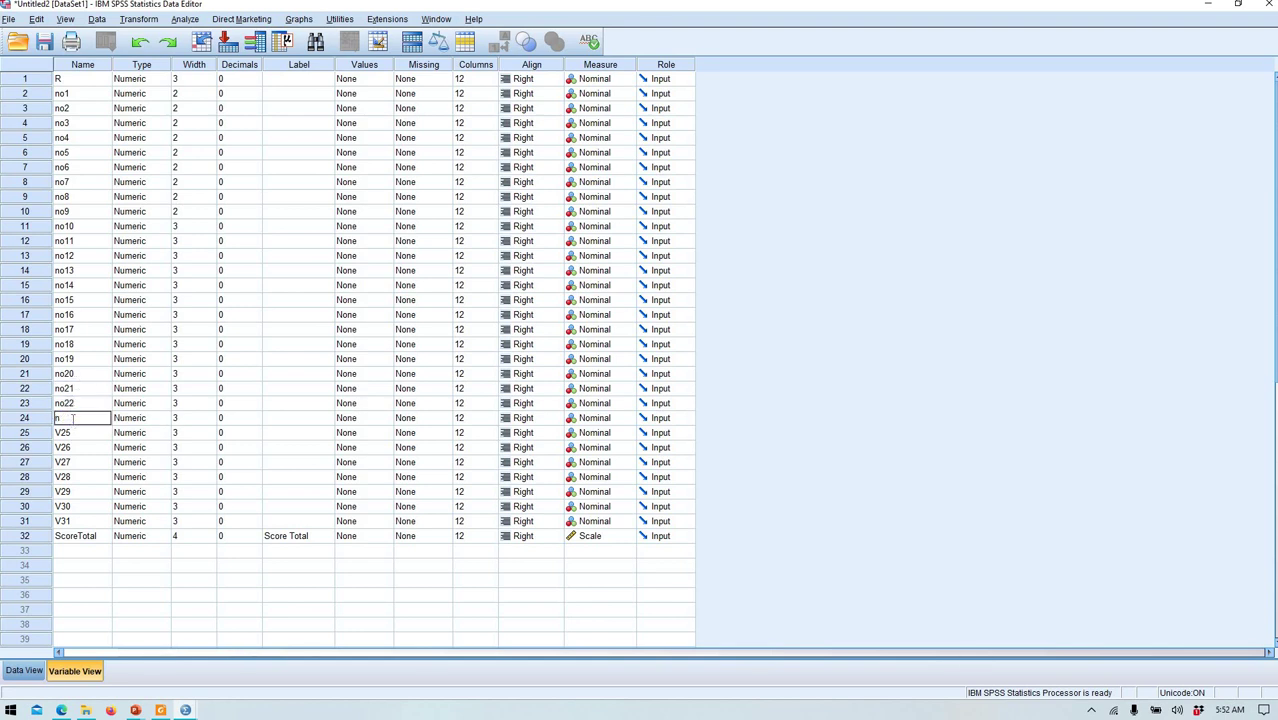
pyautogui.write('o23')
# Step: Rename variables V25, V26 and V27 as no24, no25 and no26
pyautogui.click(72, 432)
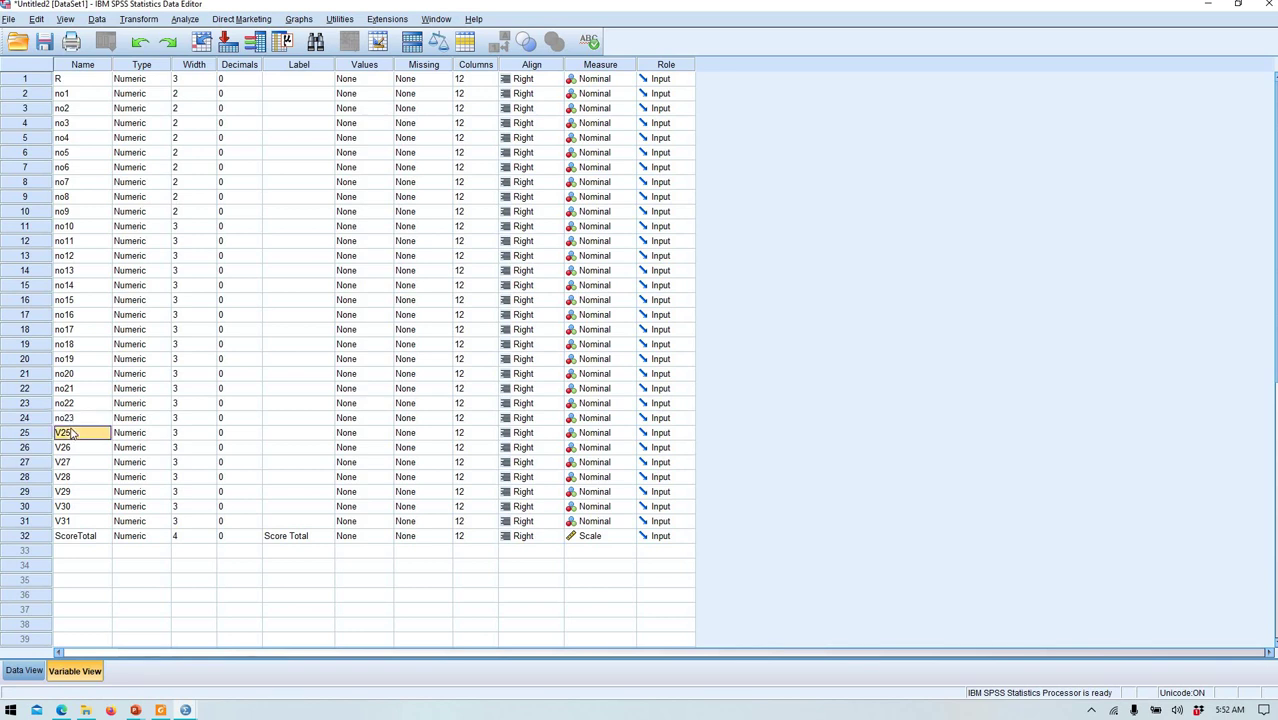
pyautogui.write('no')
pyautogui.click(71, 446)
pyautogui.write('no')
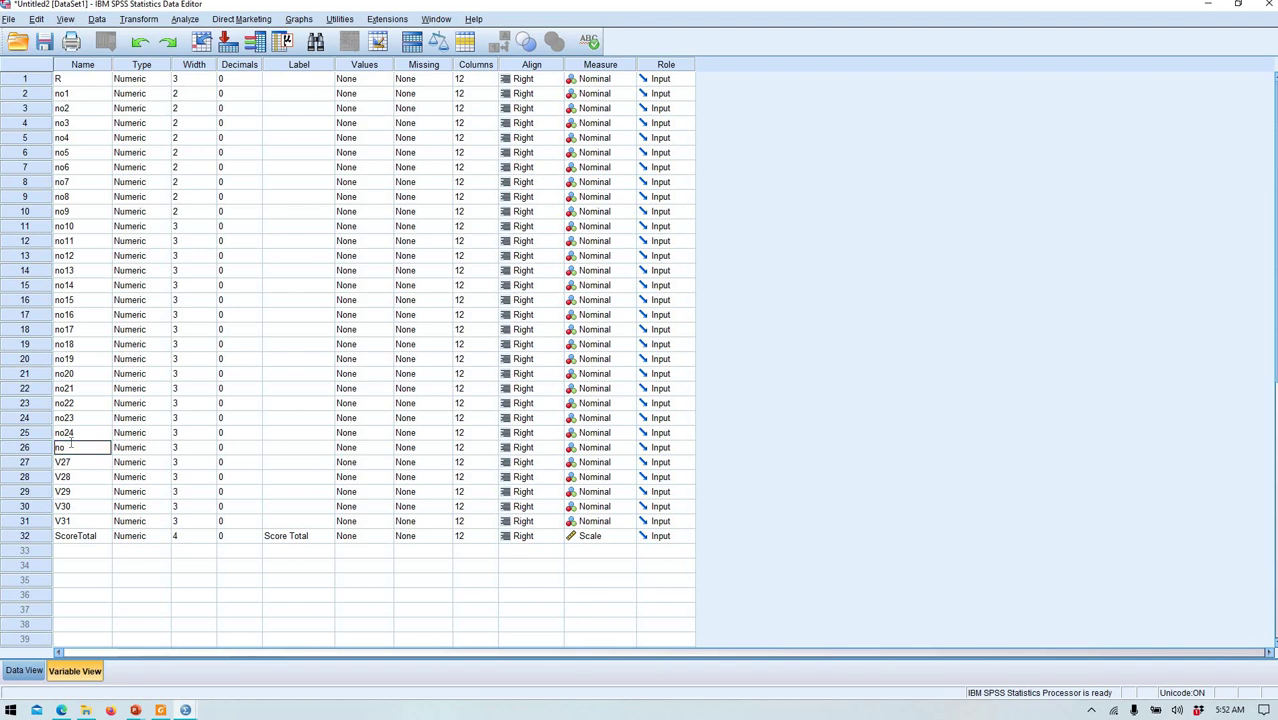
pyautogui.write('25')
pyautogui.click(72, 466)
pyautogui.write('no')
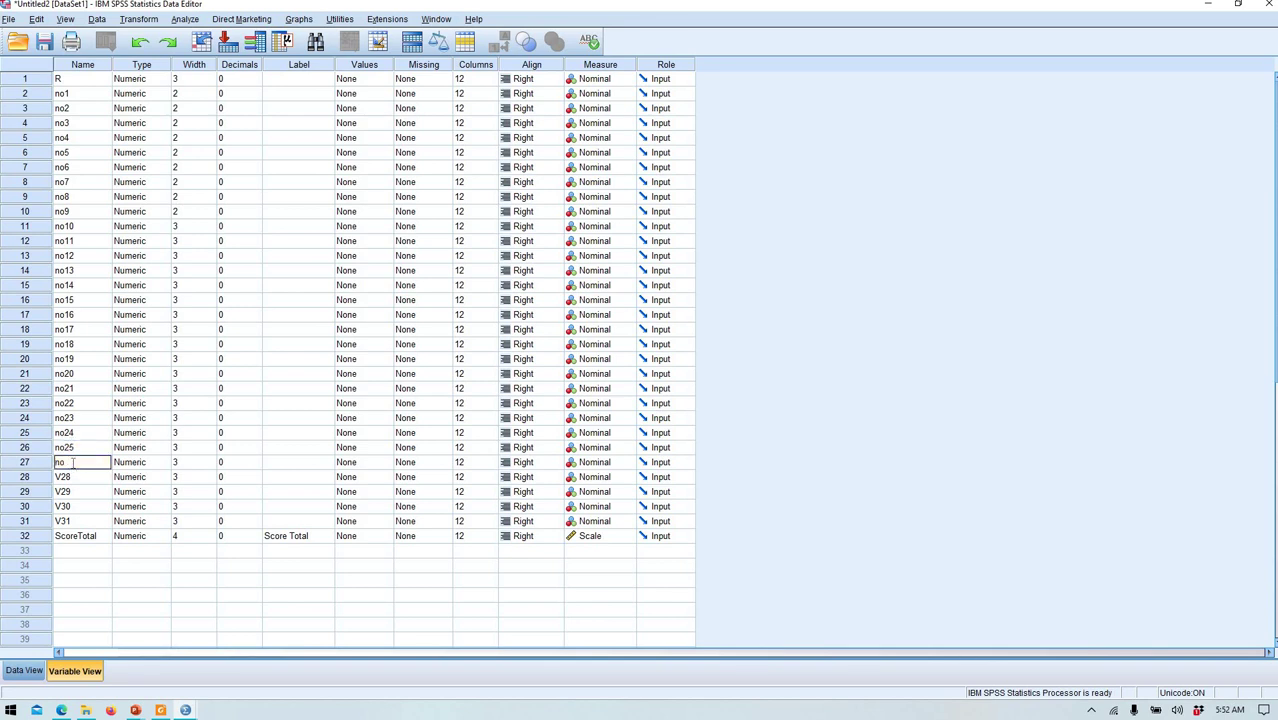
pyautogui.write('26')
# Step: Rename variables V28, V29 and V30 as no27, no28 and no29
pyautogui.click(74, 477)
pyautogui.write('no')
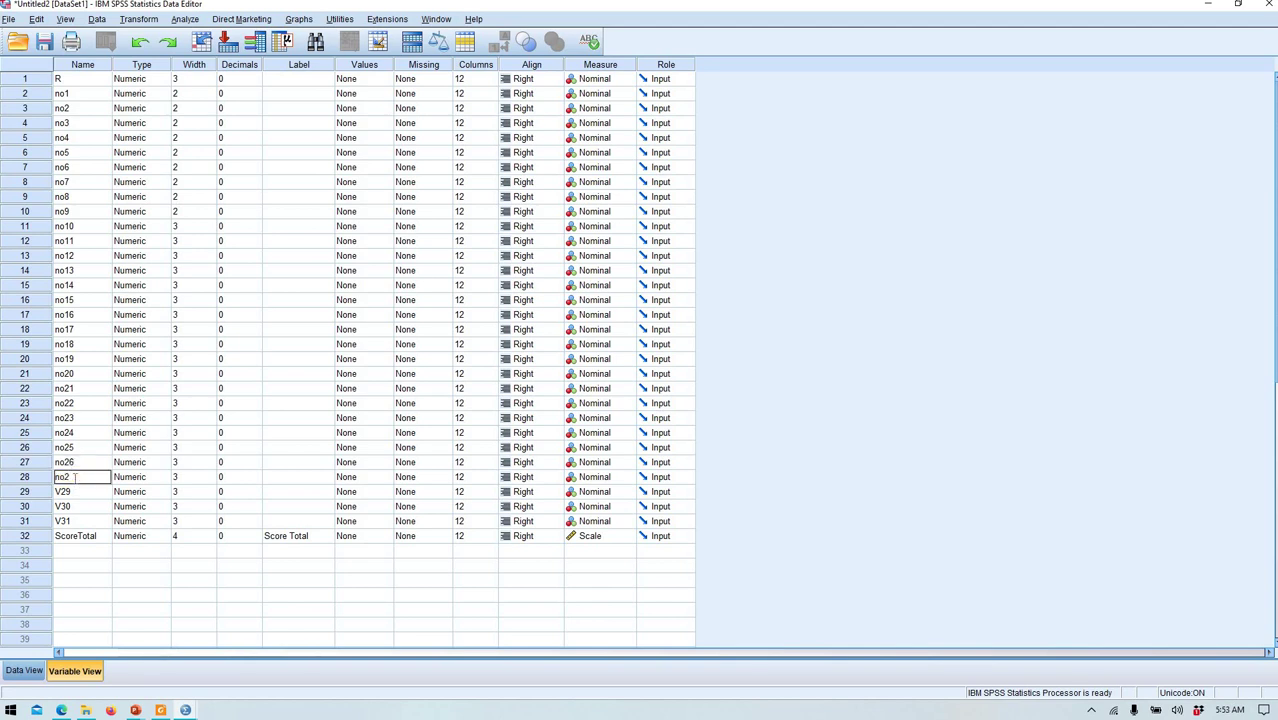
pyautogui.click(72, 493)
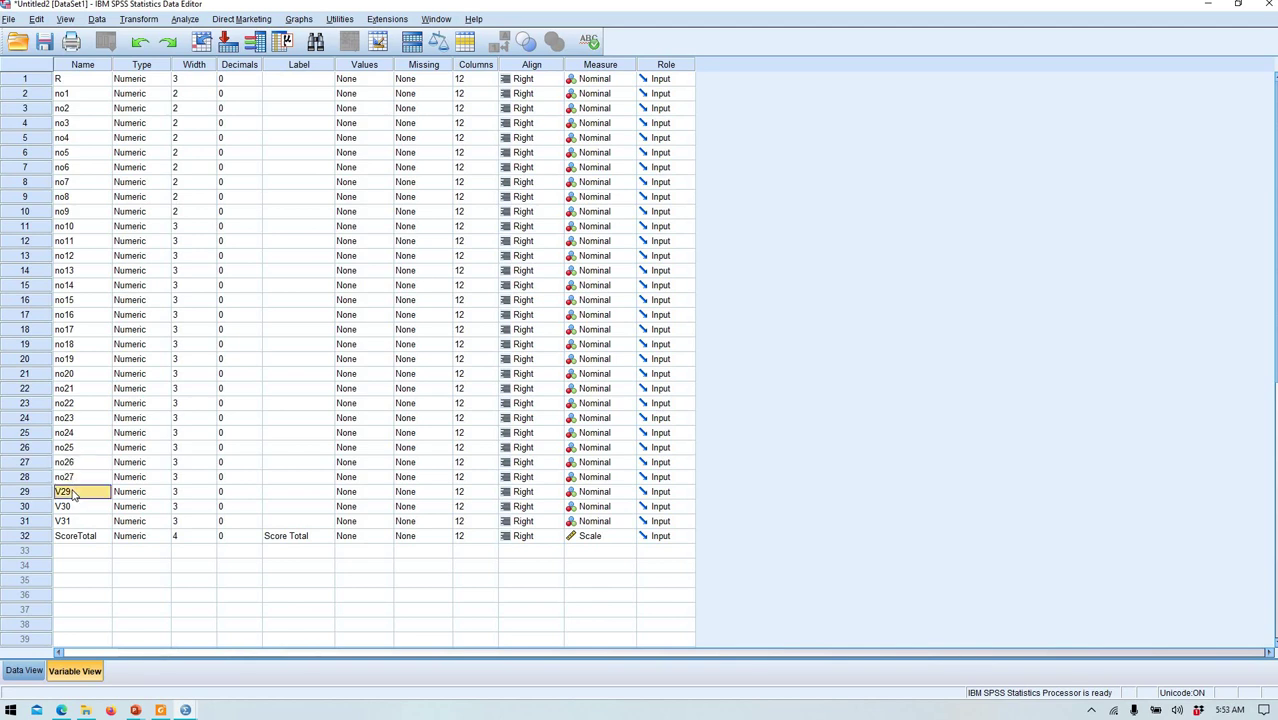
pyautogui.write('no28')
pyautogui.click(70, 507)
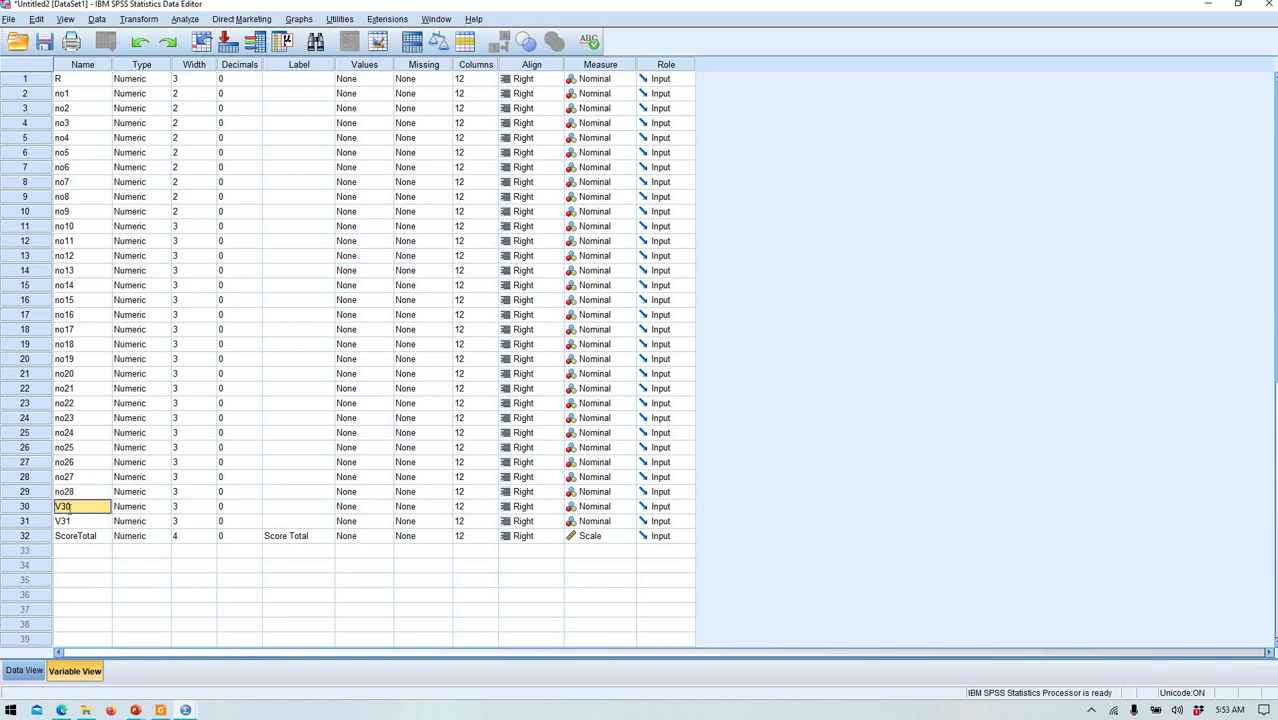
pyautogui.write('no29')
# Step: Rename variable V31 as no30 and variable ScoreTotal as st
pyautogui.click(72, 521)
pyautogui.write('n')
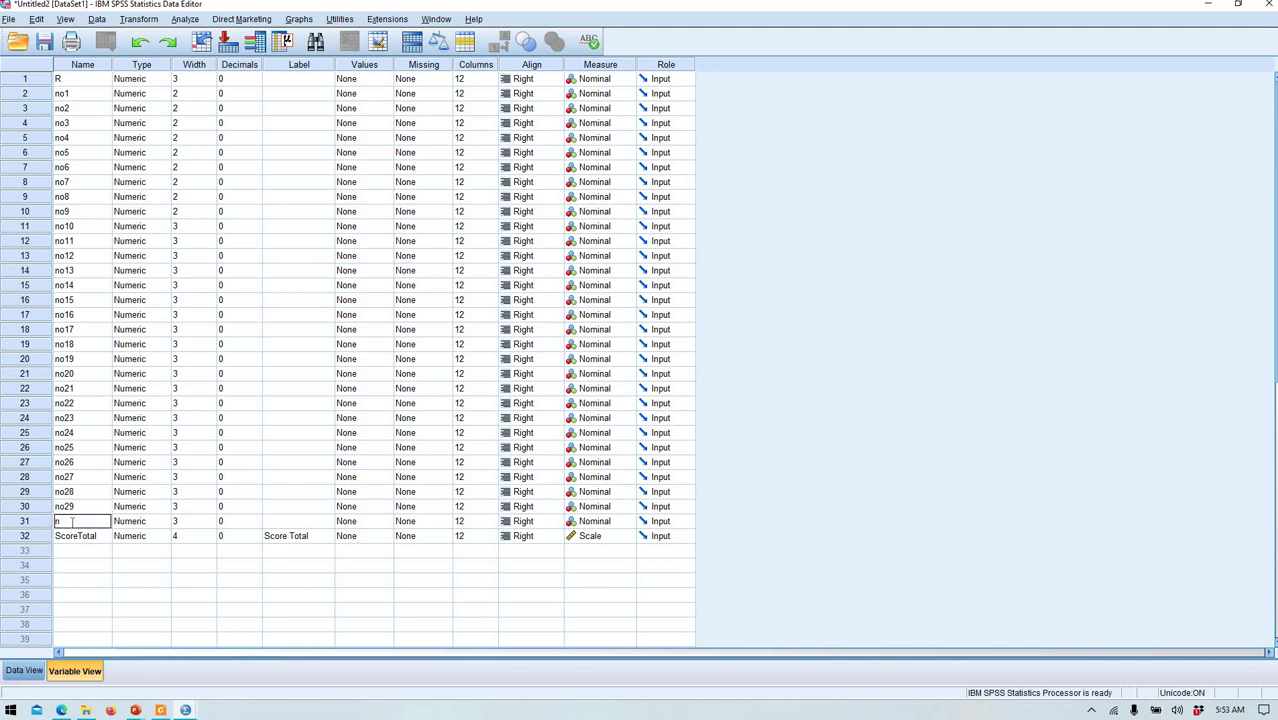
pyautogui.write('o30')
pyautogui.click(78, 539)
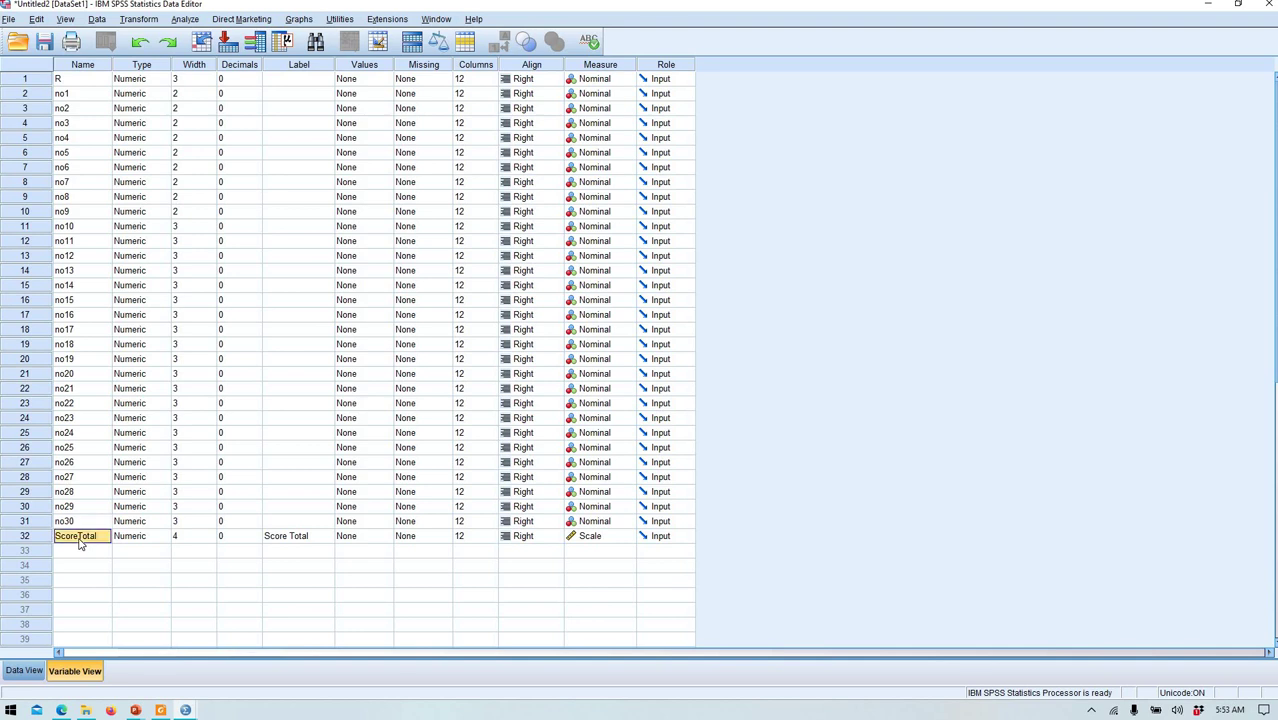
pyautogui.write('st')
# Step: Display the data values of the renamed variables and open the Bivariate Correlations analysis
pyautogui.click(30, 671)
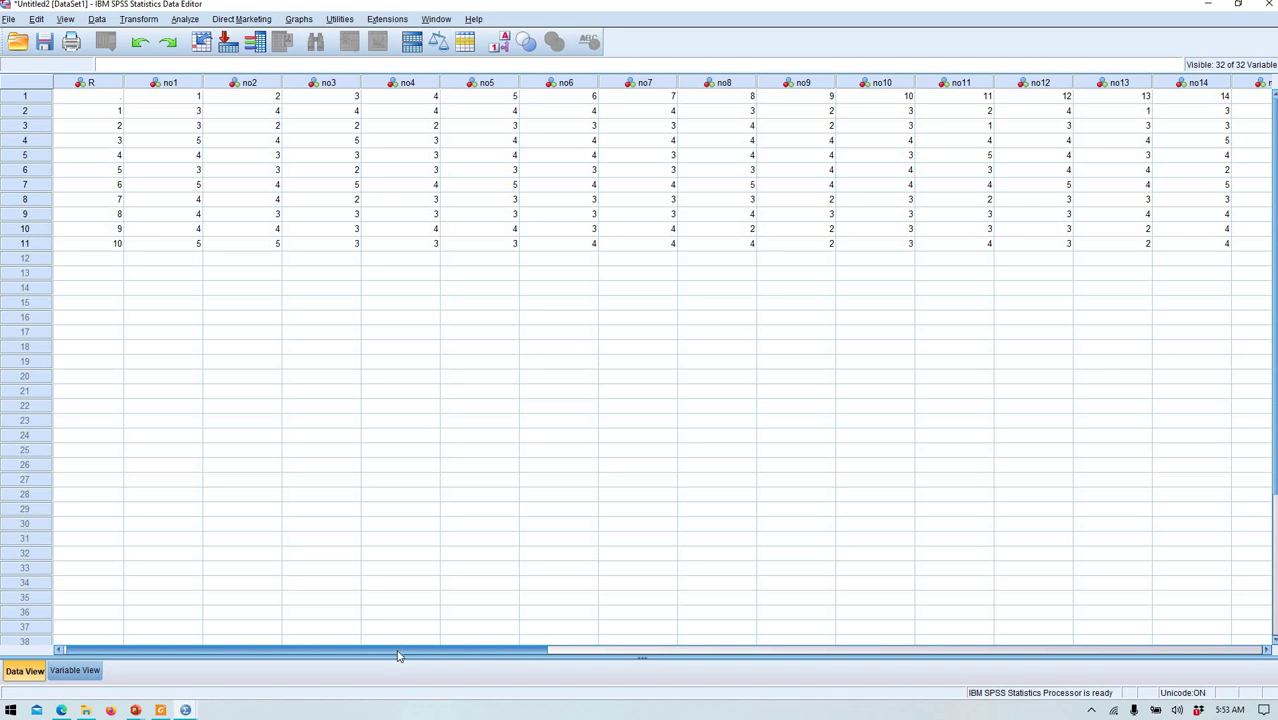
pyautogui.moveTo(398, 655); pyautogui.dragTo(394, 541)
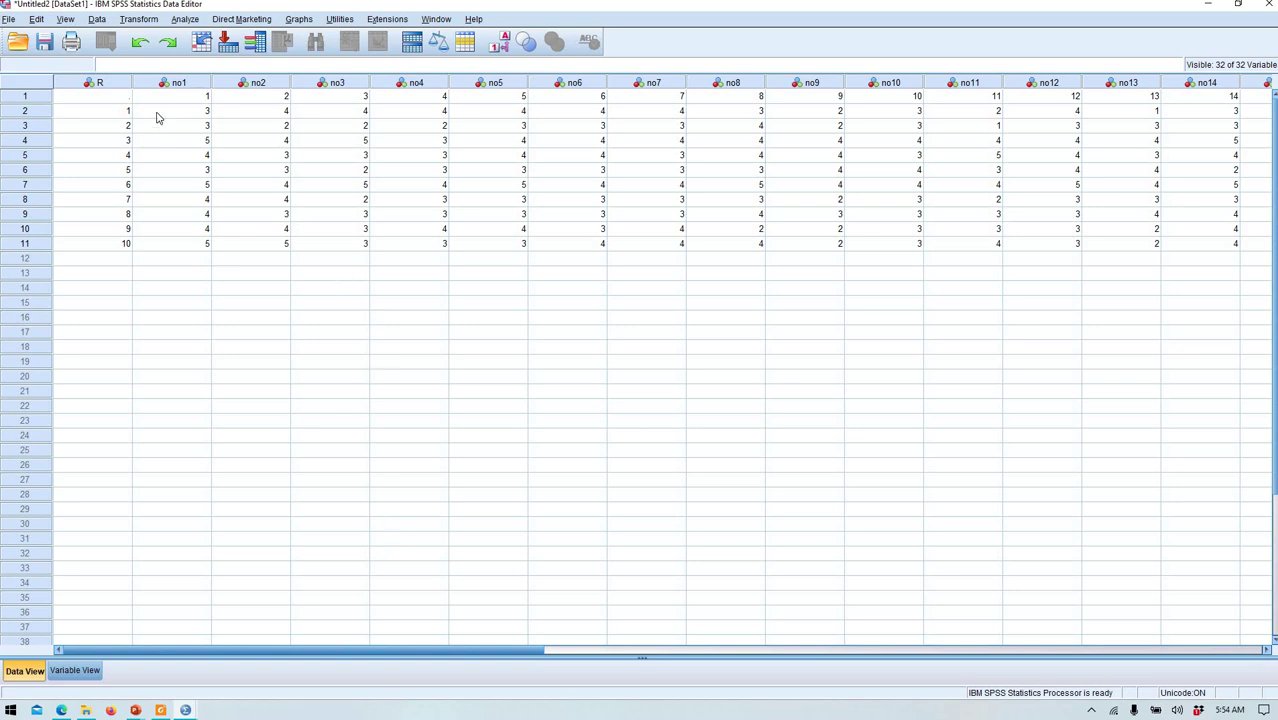
pyautogui.click(185, 21)
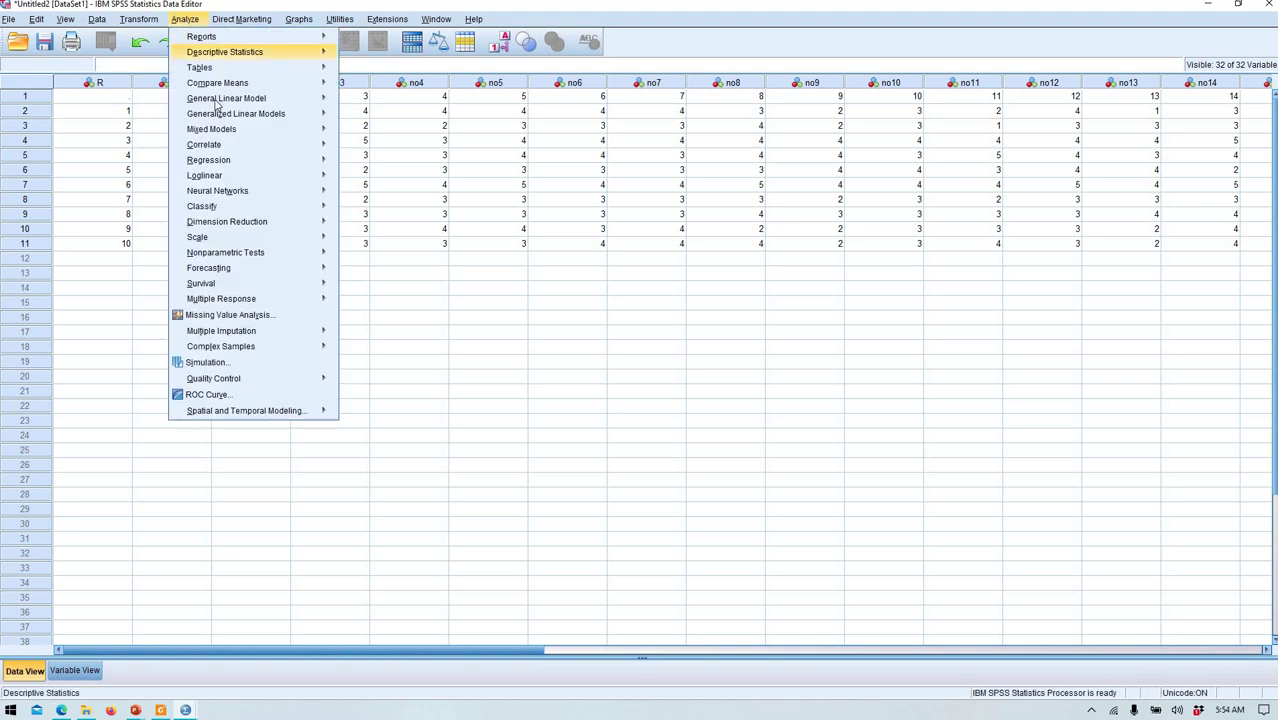
pyautogui.moveTo(220, 147)
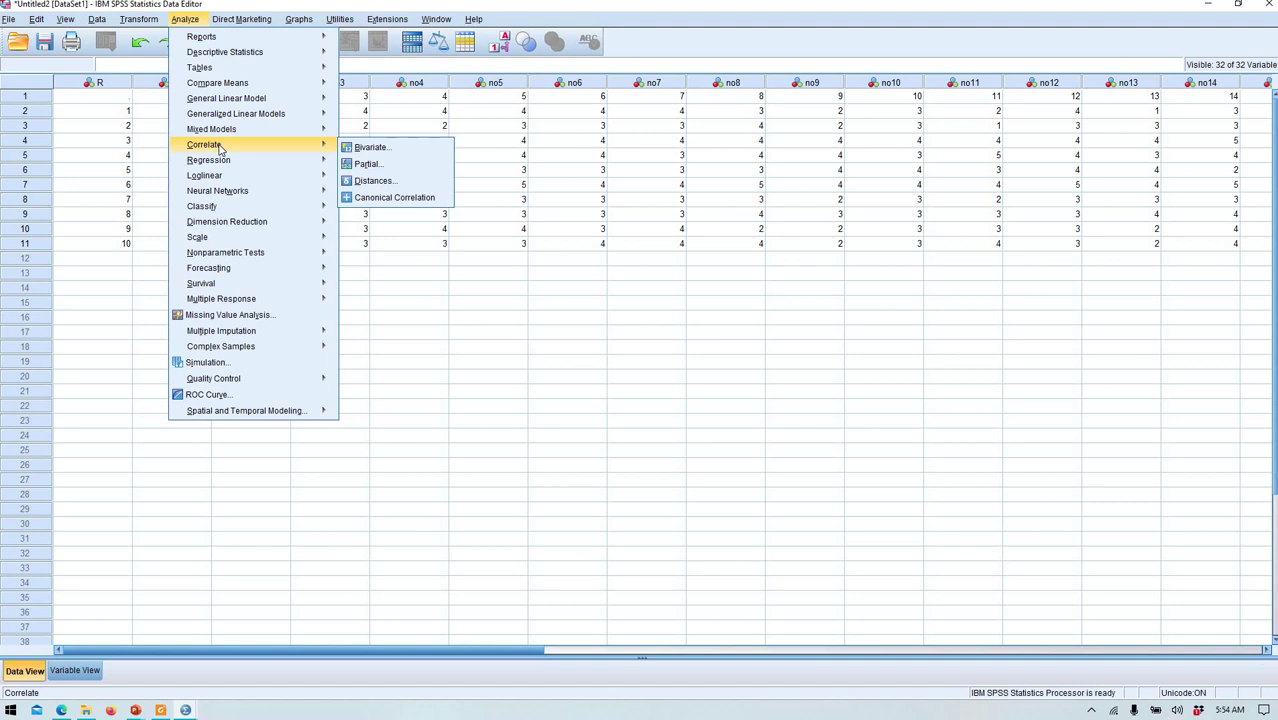
pyautogui.click(361, 150)
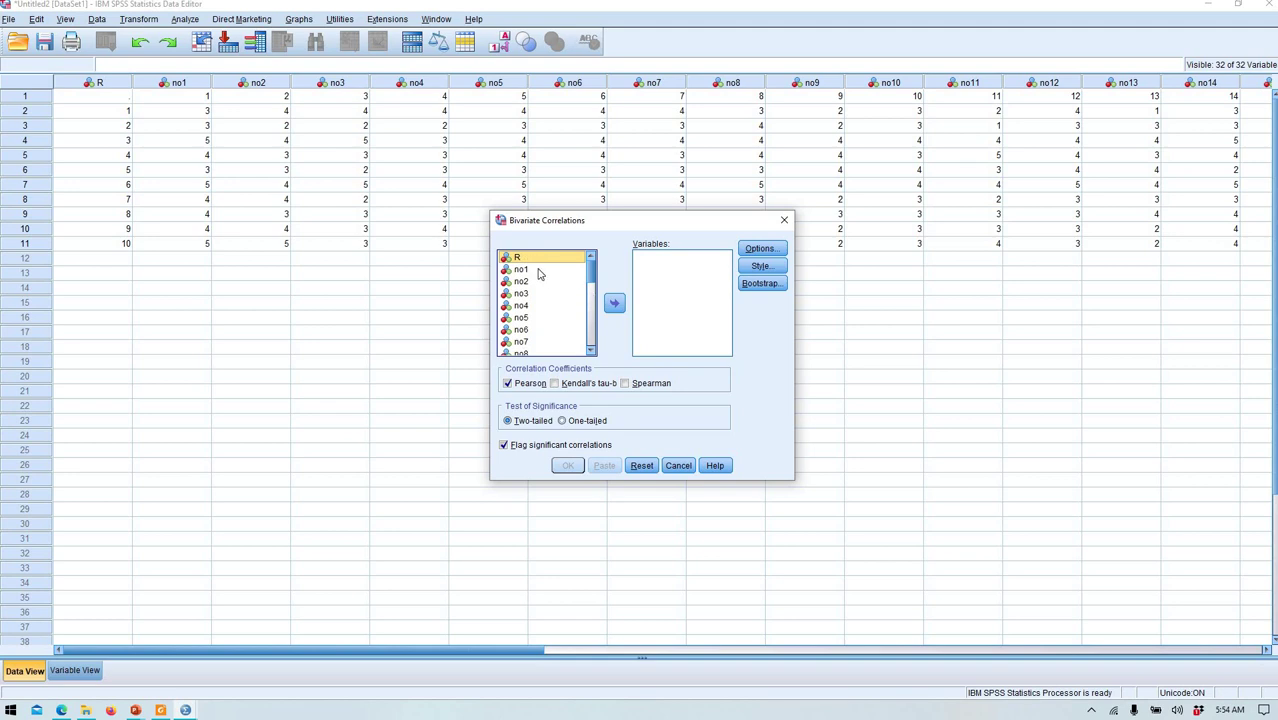
# Step: Run a two-tailed Pearson bivariate correlation on variables no1 through no30 and Score Total
pyautogui.click(537, 270)
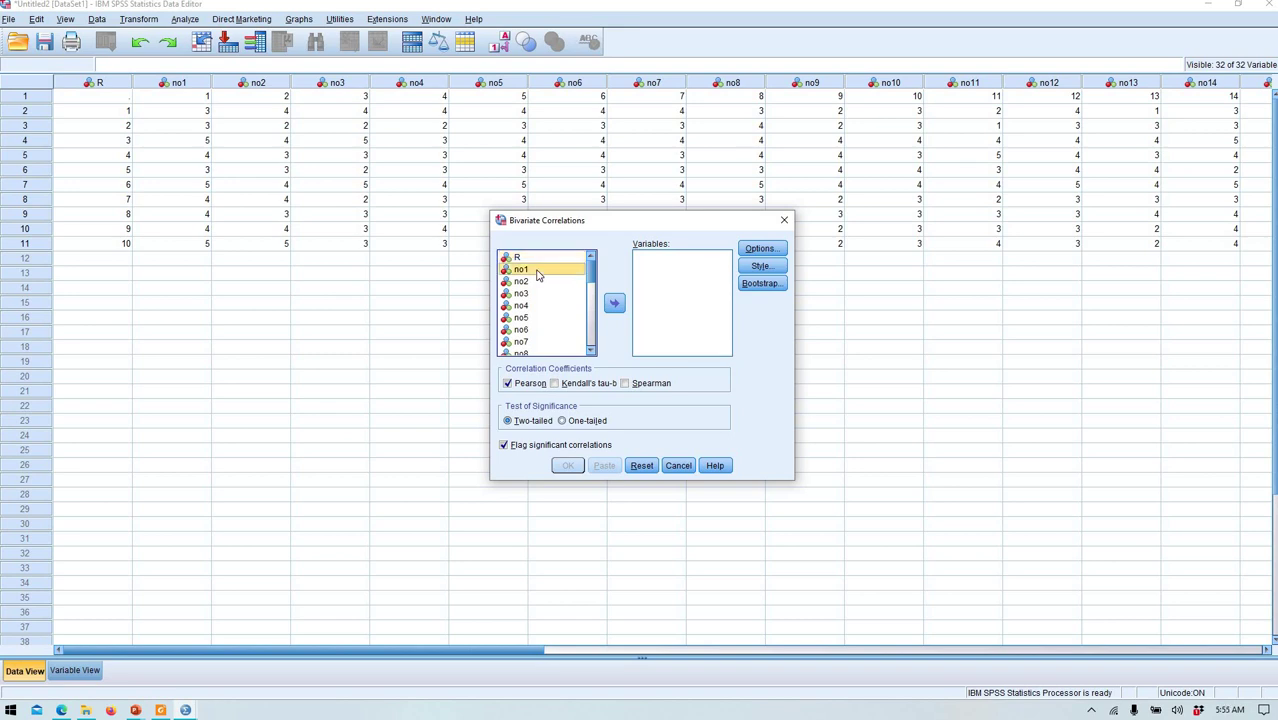
pyautogui.hotkey('shift', 'Down')
pyautogui.hotkey('shift', 'Down')
pyautogui.hotkey('shift', 'Down')
pyautogui.hotkey('shift', 'Down')
pyautogui.hotkey('shift', 'Down')
pyautogui.hotkey('shift', 'Down')
pyautogui.hotkey('shift', 'Down')
pyautogui.hotkey('shift', 'Down')
pyautogui.hotkey('shift', 'Down')
pyautogui.hotkey('shift', 'Down')
pyautogui.hotkey('shift', 'Down')
pyautogui.hotkey('shift', 'Down')
pyautogui.hotkey('shift', 'Down')
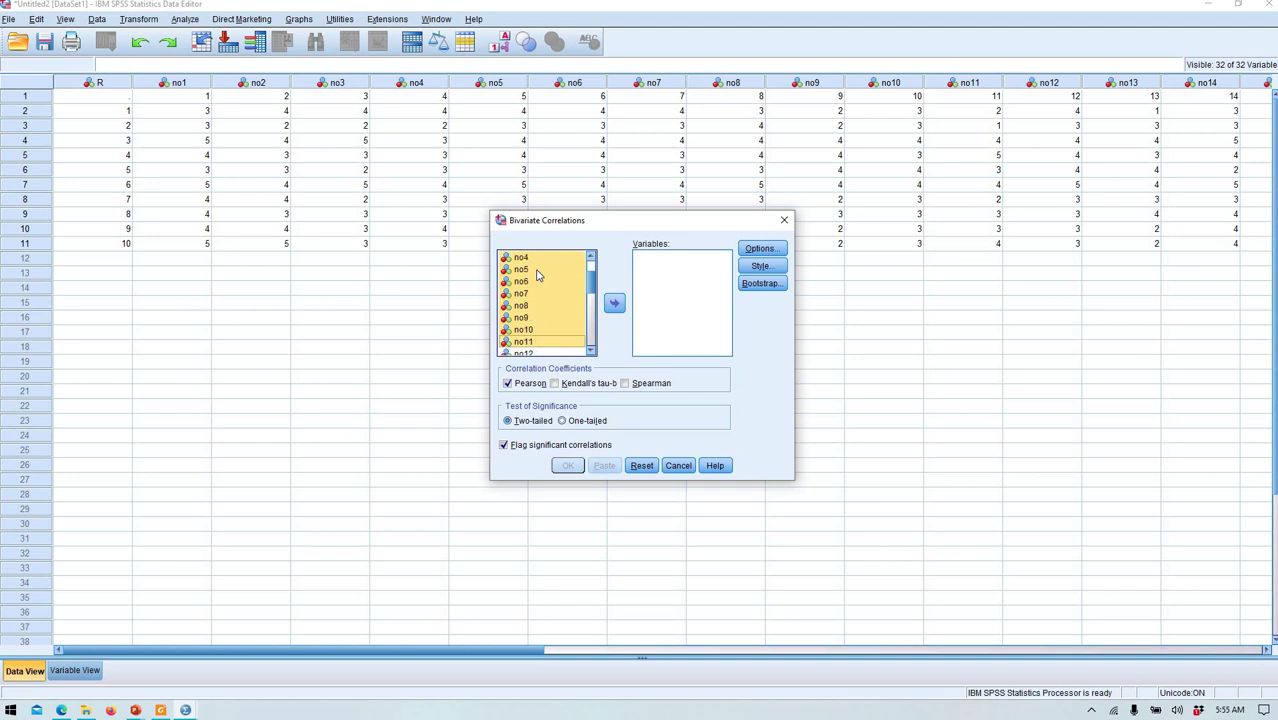
pyautogui.hotkey('shift', 'Down')
pyautogui.hotkey('shift', 'Down')
pyautogui.hotkey('shift', 'Down')
pyautogui.hotkey('shift', 'Down')
pyautogui.hotkey('shift', 'Down')
pyautogui.hotkey('shift', 'Down')
pyautogui.hotkey('shift', 'Down')
pyautogui.hotkey('shift', 'Down')
pyautogui.hotkey('shift', 'Down')
pyautogui.hotkey('shift', 'Down')
pyautogui.hotkey('shift', 'Down')
pyautogui.hotkey('shift', 'Down')
pyautogui.hotkey('shift', 'Down')
pyautogui.hotkey('shift', 'Down')
pyautogui.hotkey('shift', 'Down')
pyautogui.hotkey('shift', 'Down')
pyautogui.hotkey('shift', 'Down')
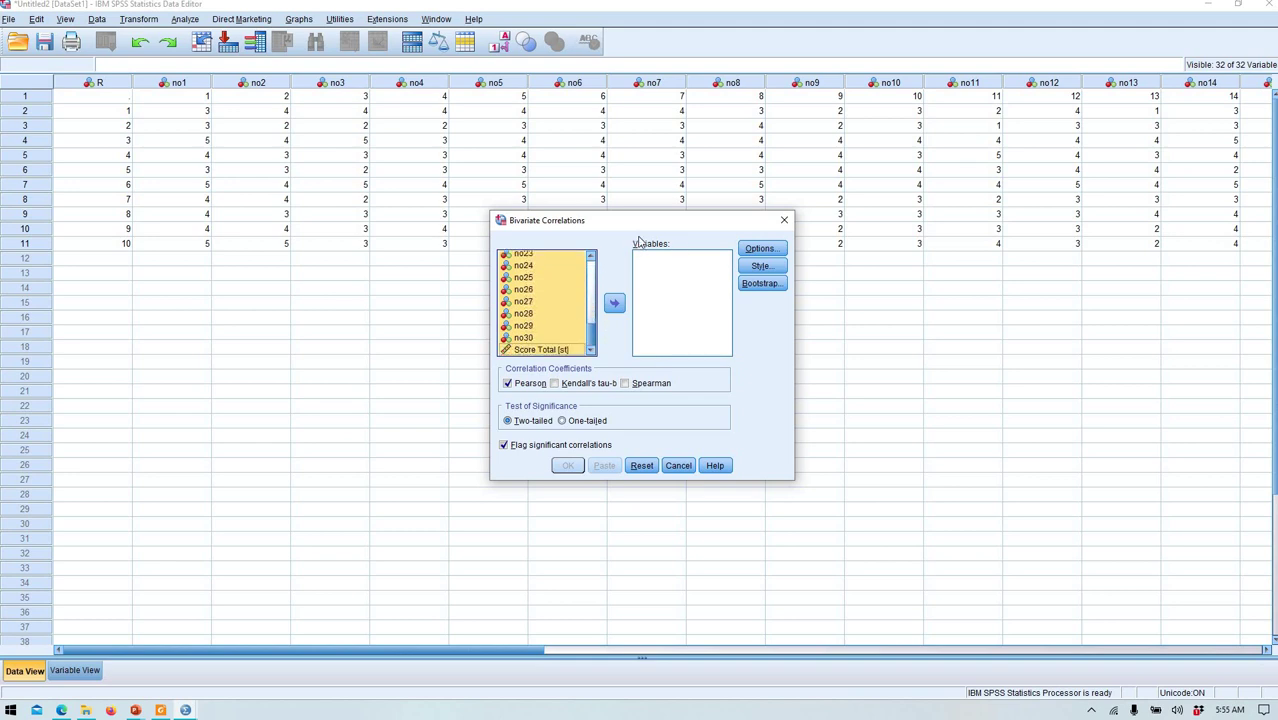
pyautogui.click(617, 309)
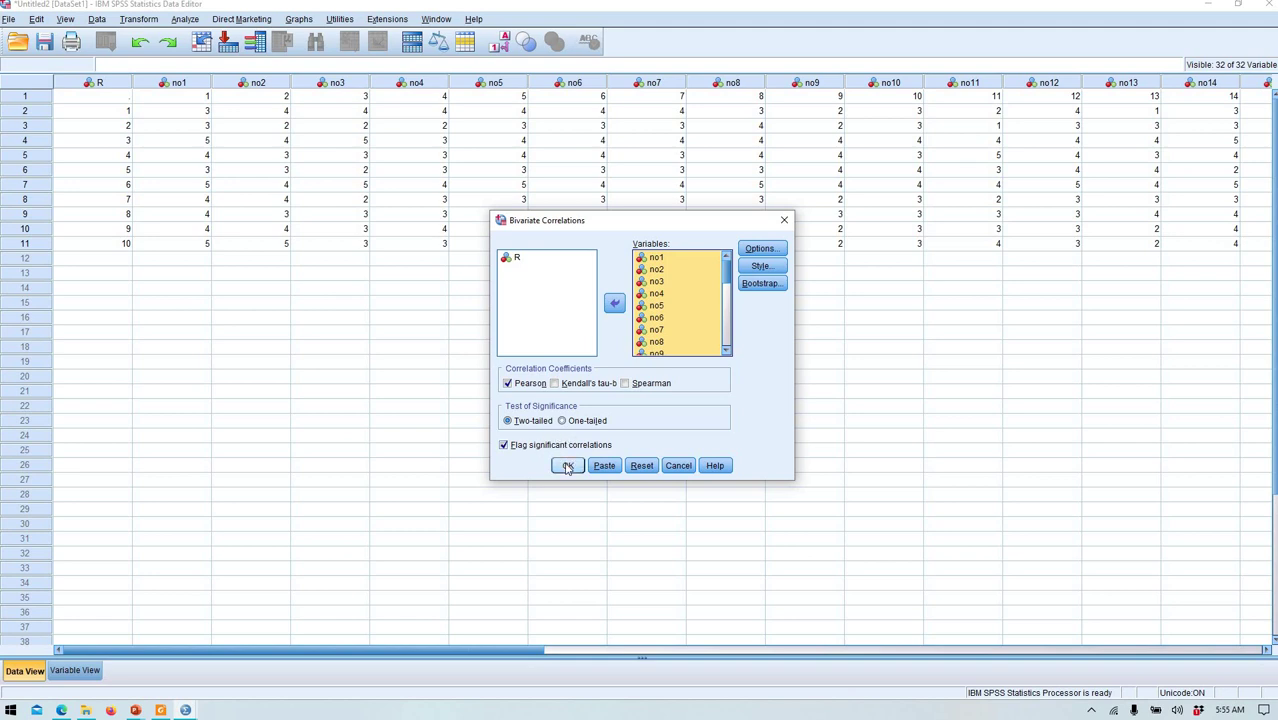
pyautogui.click(567, 466)
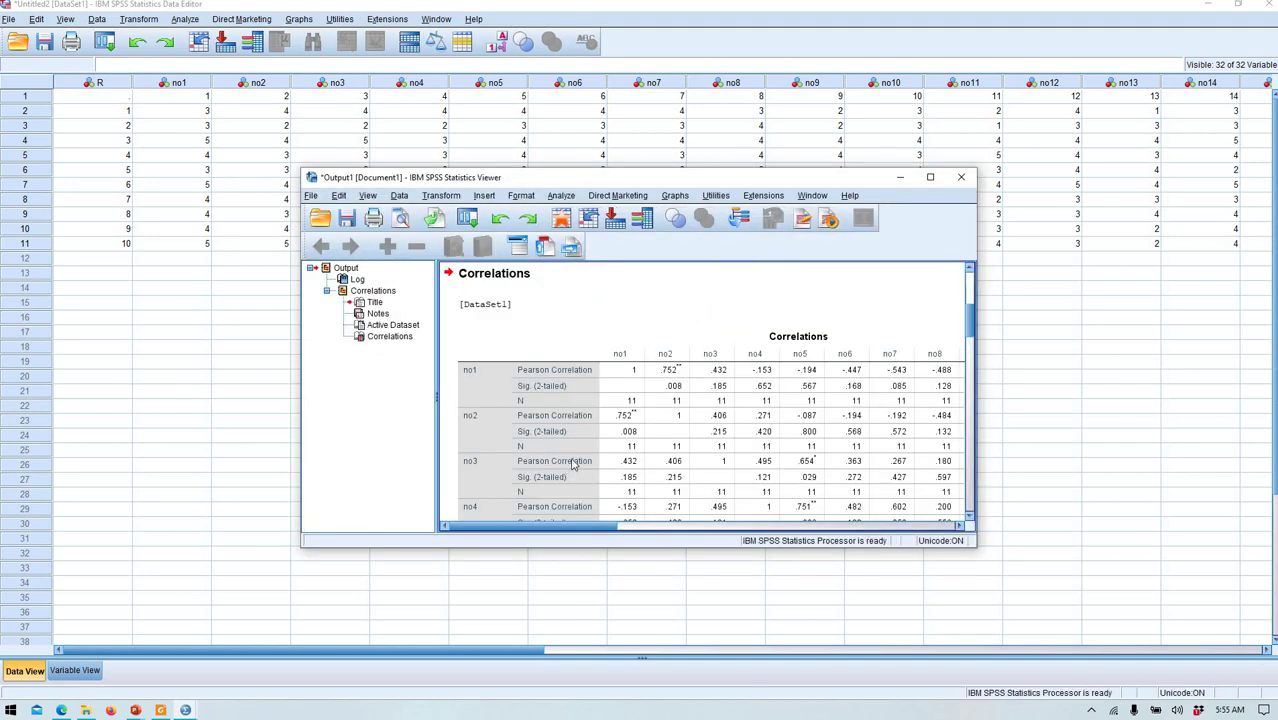
# Step: Maximize the output viewer and examine the Correlations table across to the Score Total column and down to the Score Total row
pyautogui.click(930, 177)
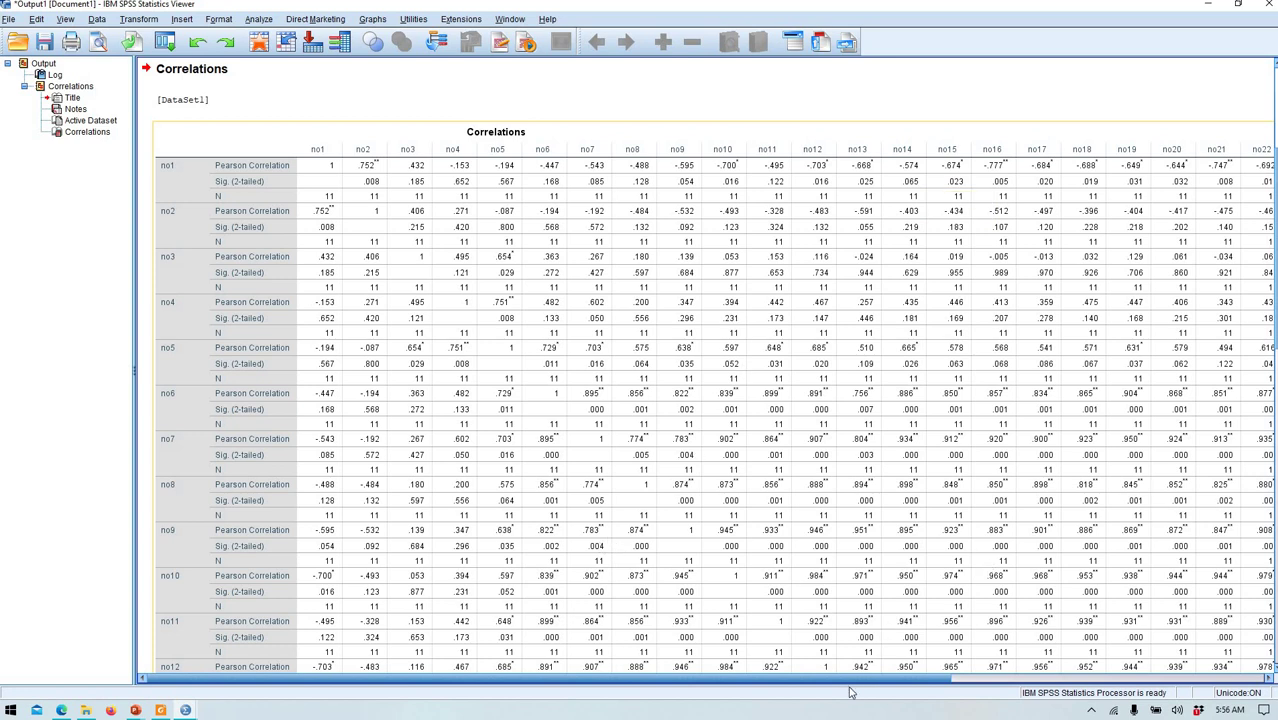
pyautogui.click(950, 667)
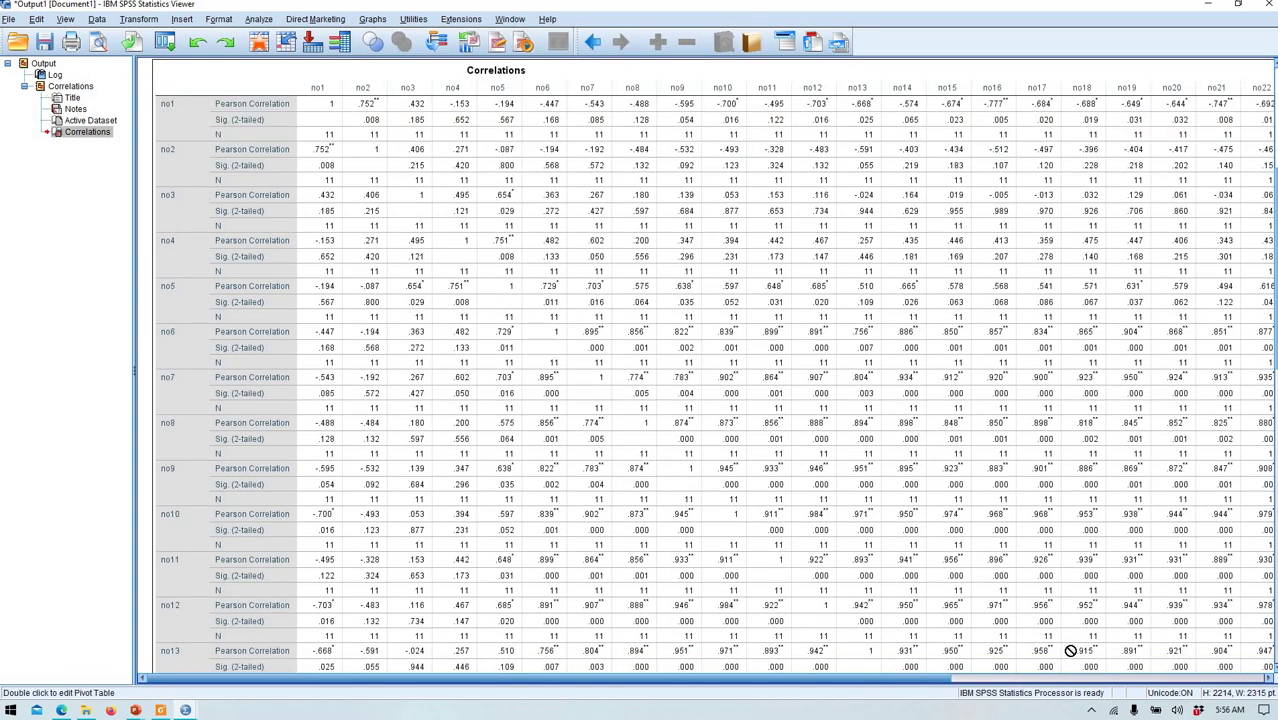
pyautogui.moveTo(920, 679); pyautogui.dragTo(1266, 620)
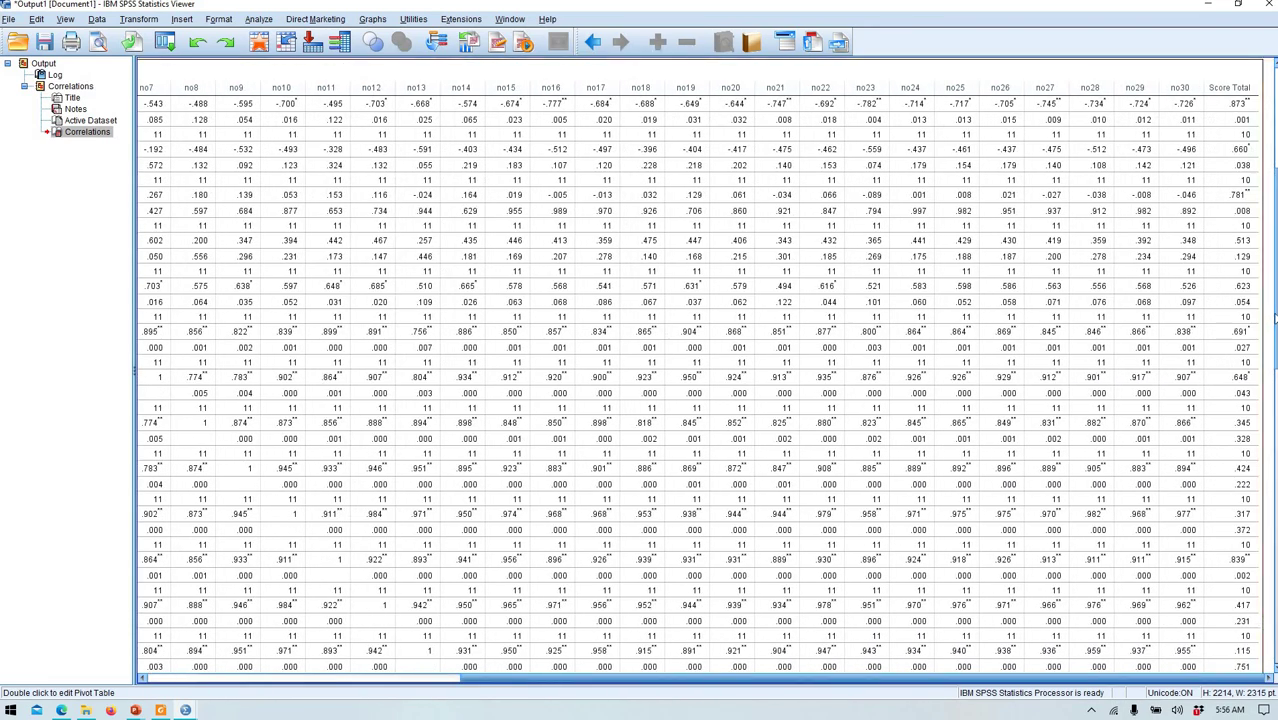
pyautogui.moveTo(1274, 320); pyautogui.dragTo(1266, 638)
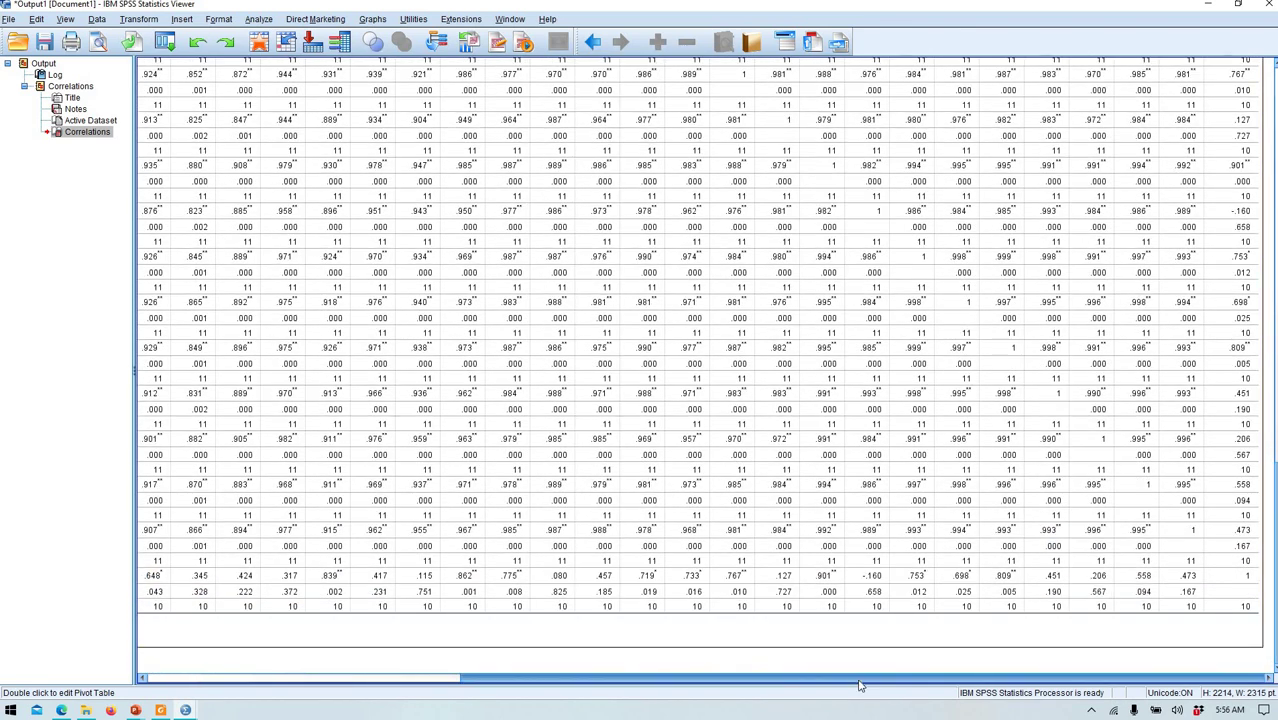
pyautogui.moveTo(845, 685); pyautogui.dragTo(492, 663)
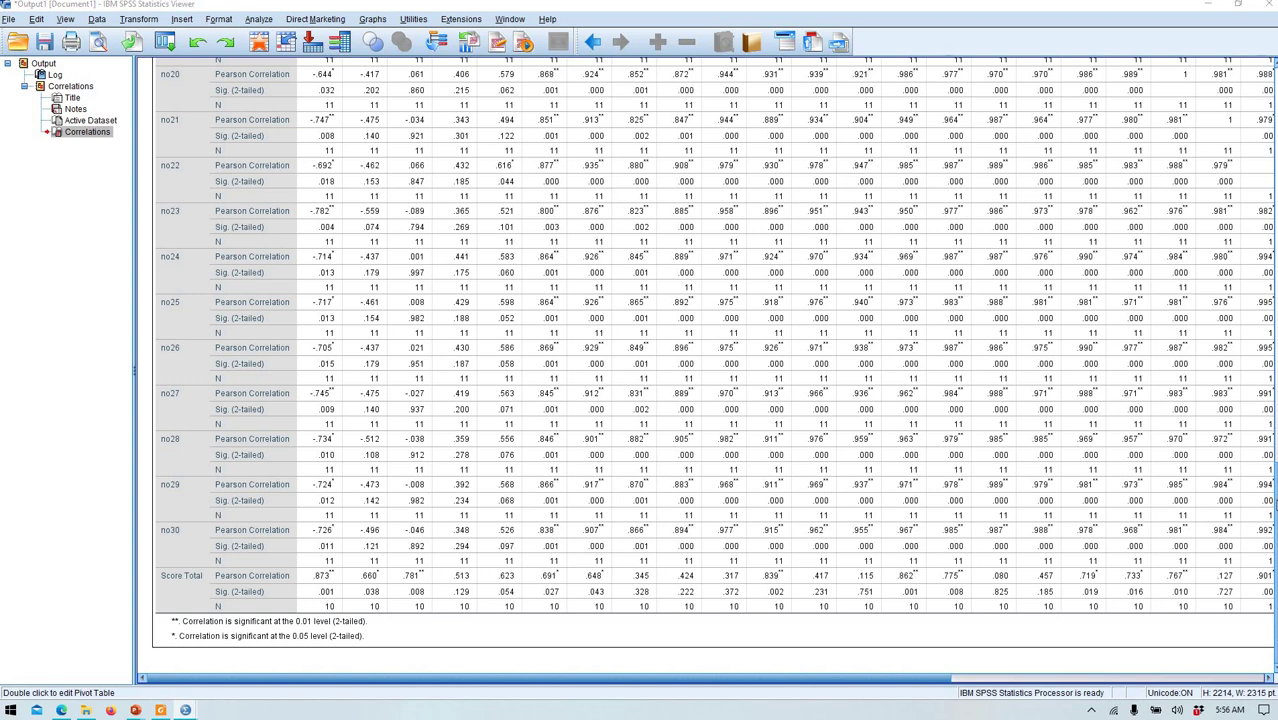
pyautogui.click(1174, 550)
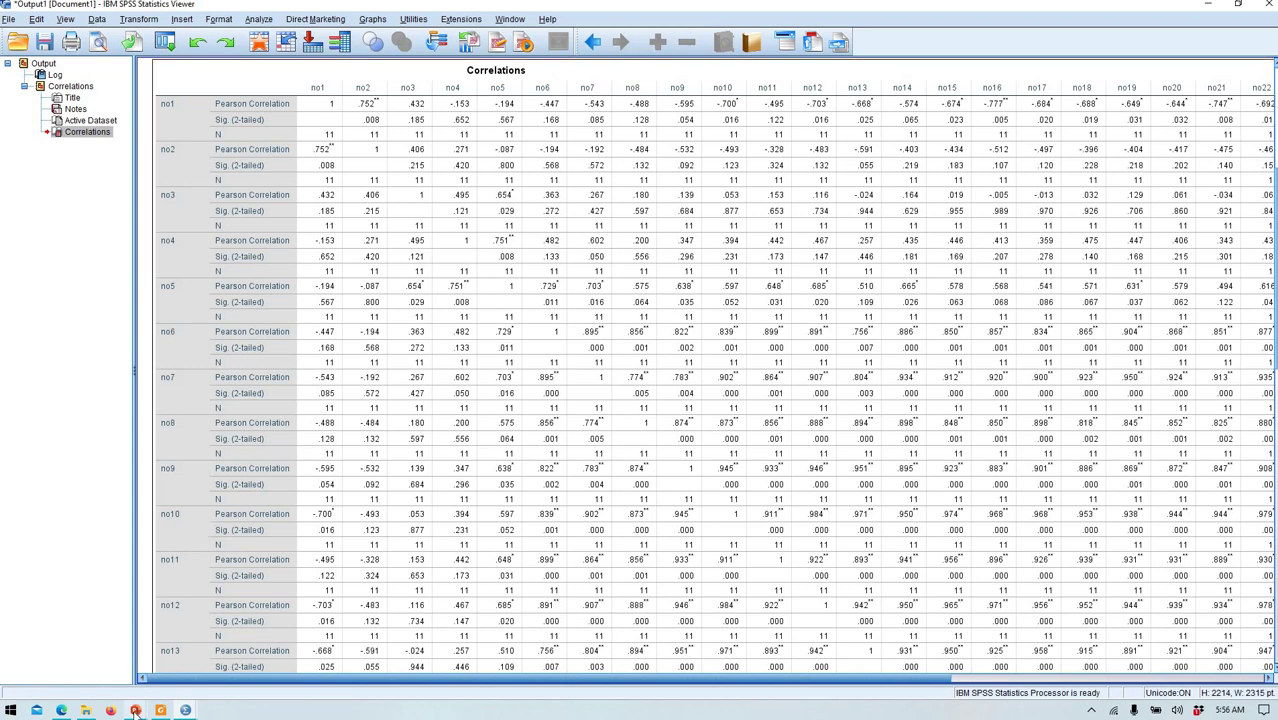
# Step: Switch to the UjiValiditas.pptx presentation in PowerPoint and display slide 8, Interpretasi Hasil
pyautogui.moveTo(135, 710)
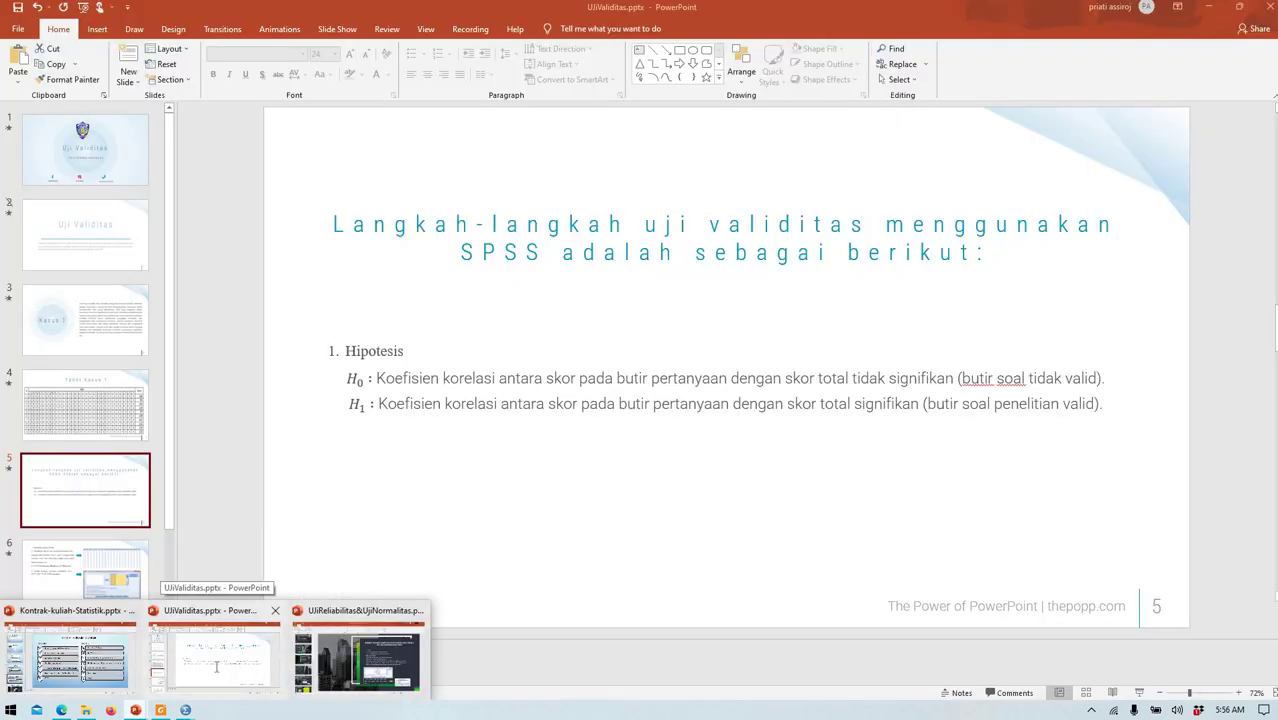
pyautogui.click(220, 676)
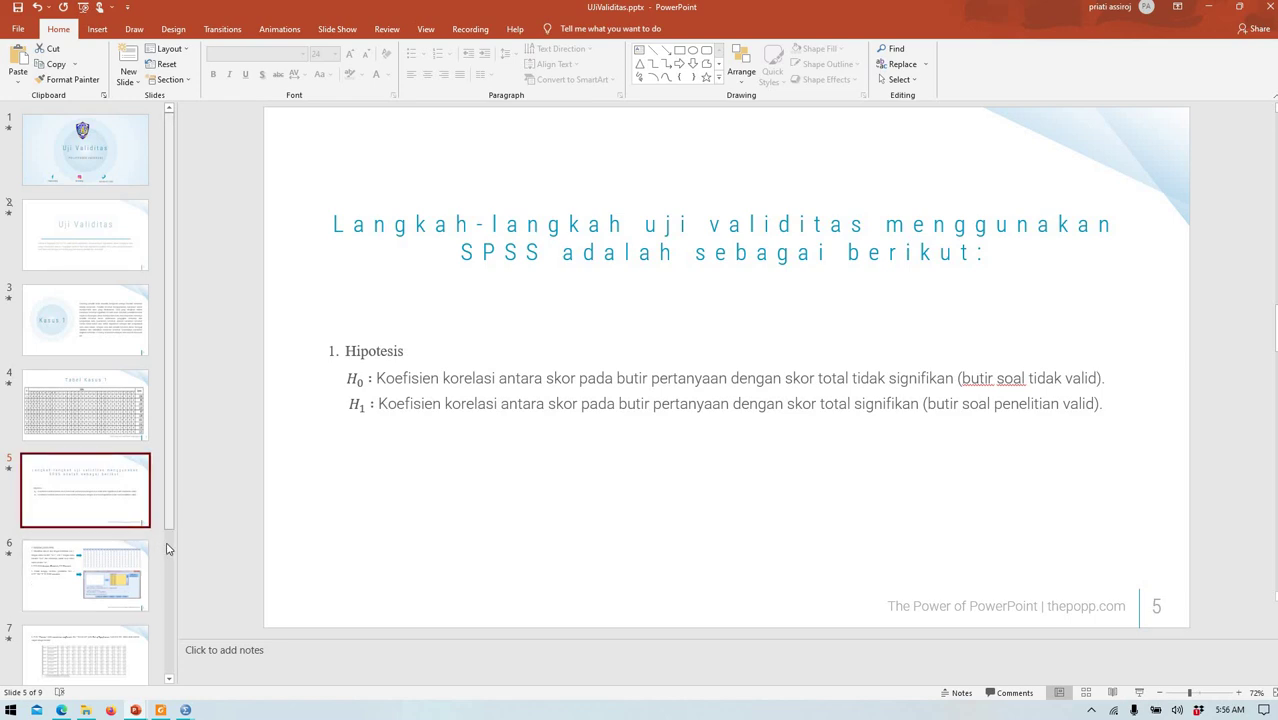
pyautogui.scroll(-3, 168, 548)
pyautogui.click(97, 566)
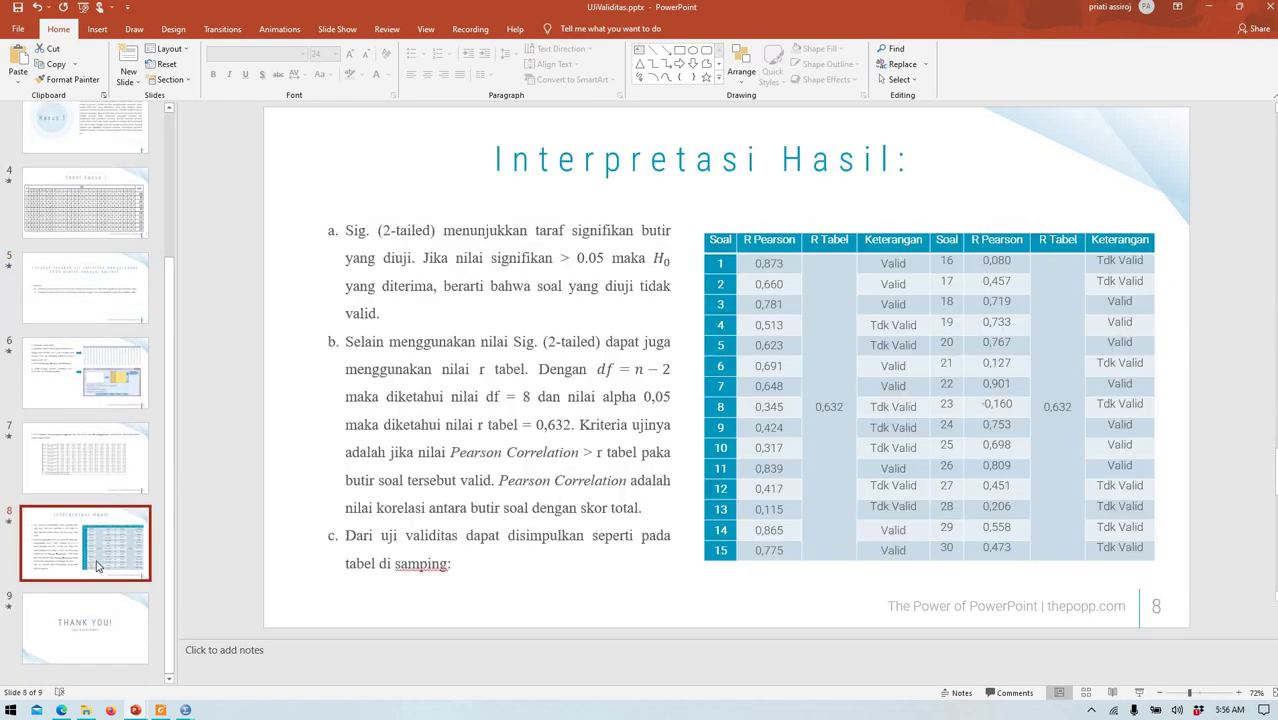
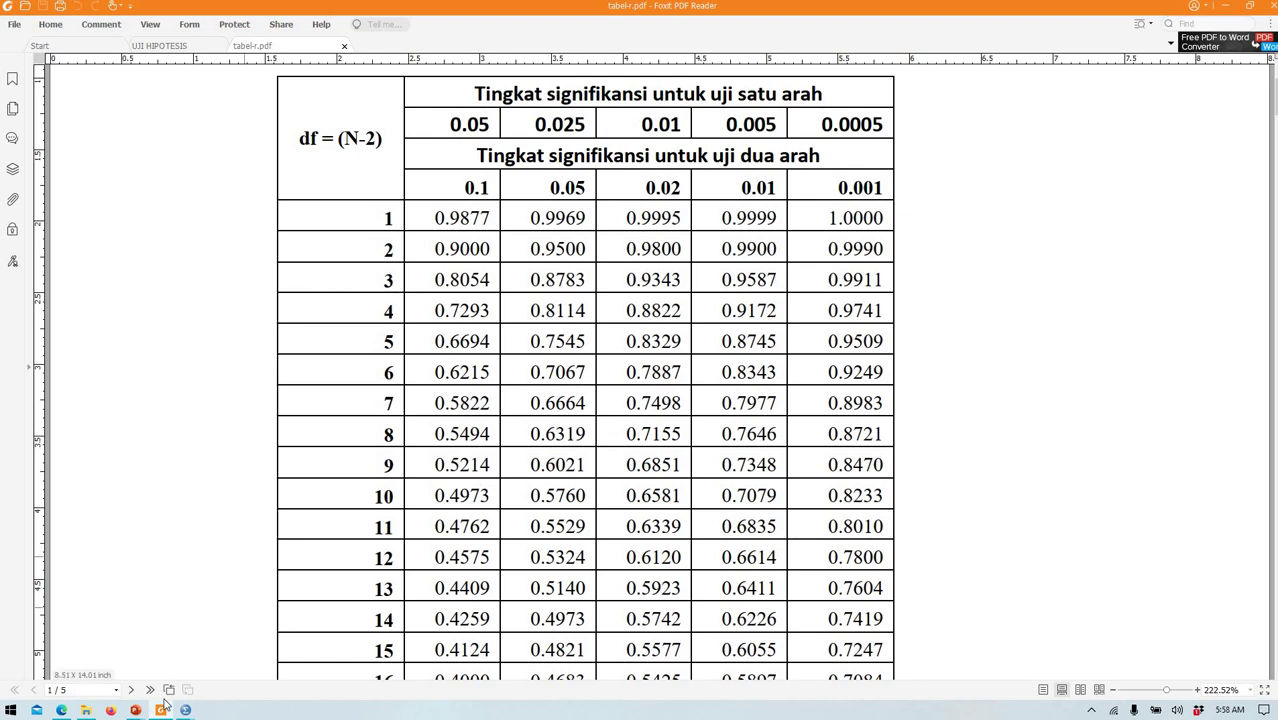
# Step: Switch from the tabel-r.pdf table back to the UjiValiditas.pptx slide in PowerPoint and return to the SPSS Output1 correlations
pyautogui.moveTo(138, 712)
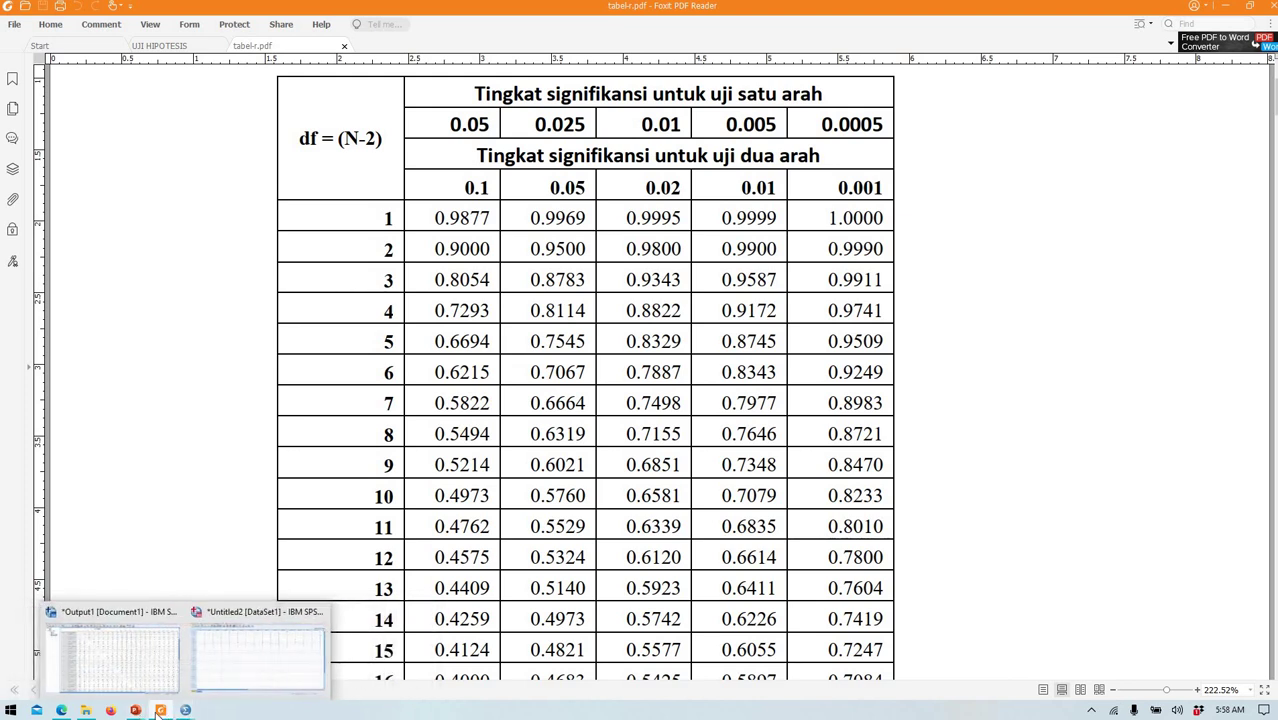
pyautogui.click(235, 660)
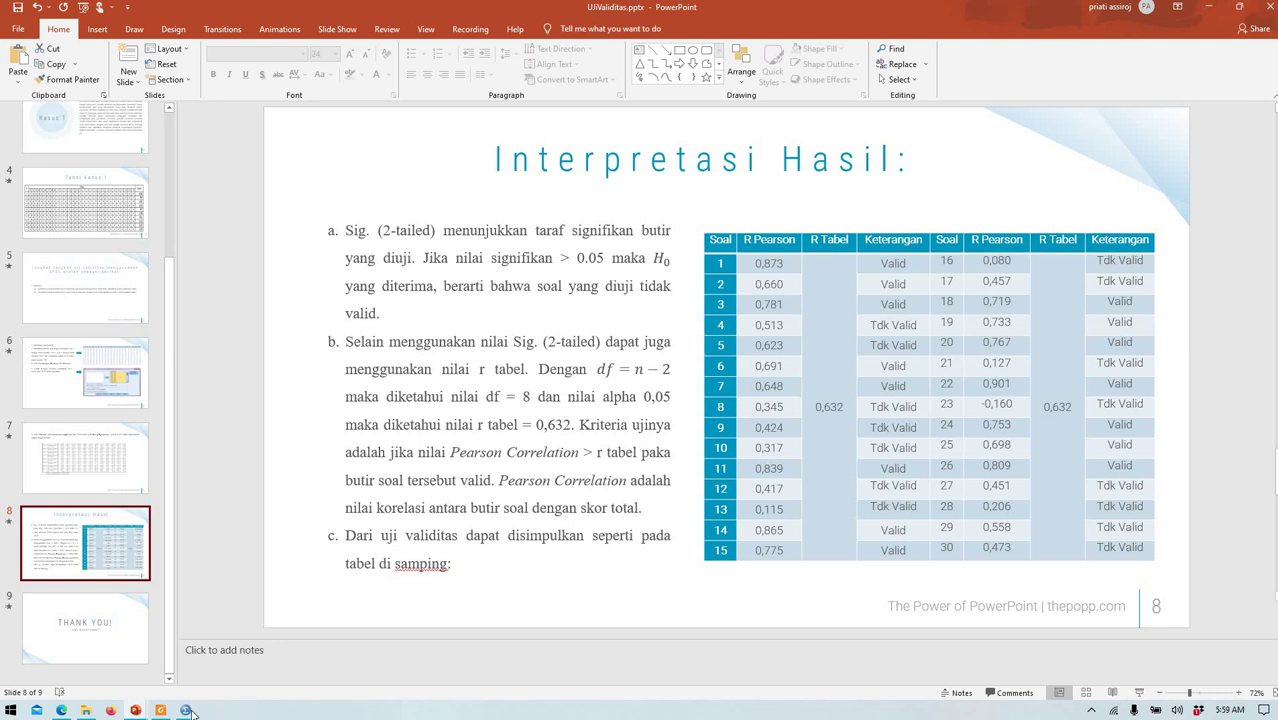
pyautogui.moveTo(185, 710)
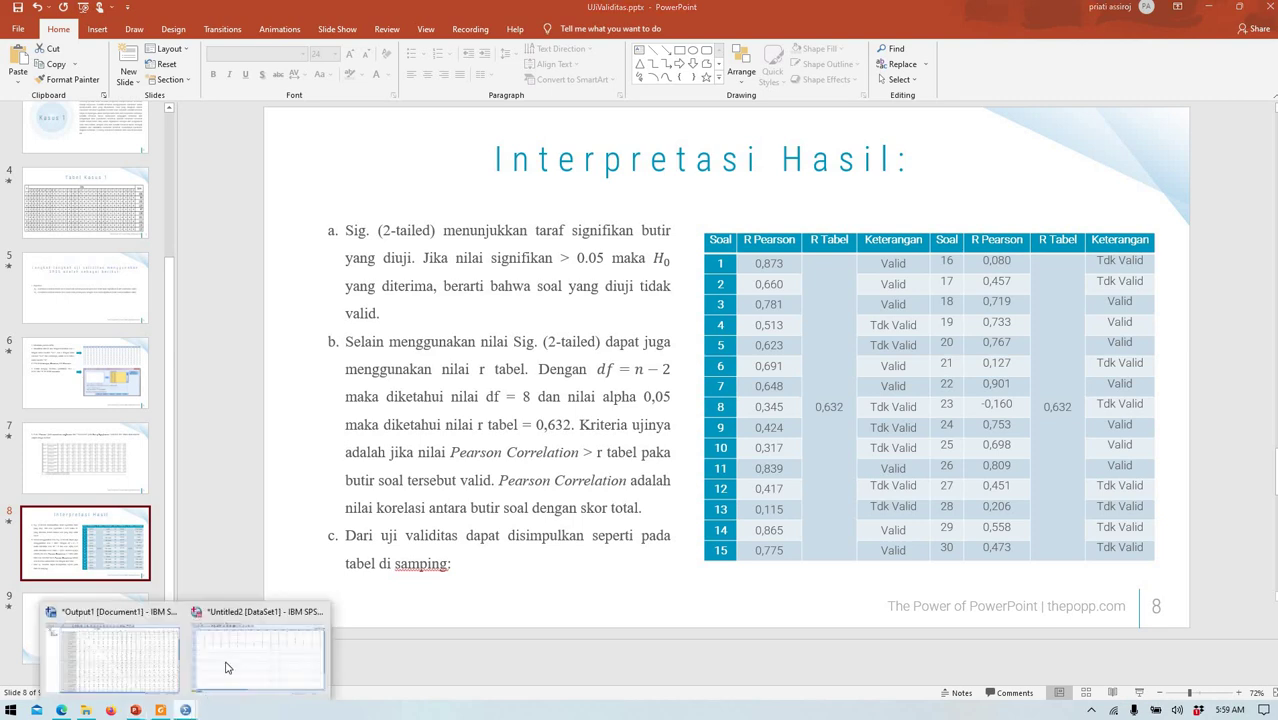
pyautogui.click(167, 661)
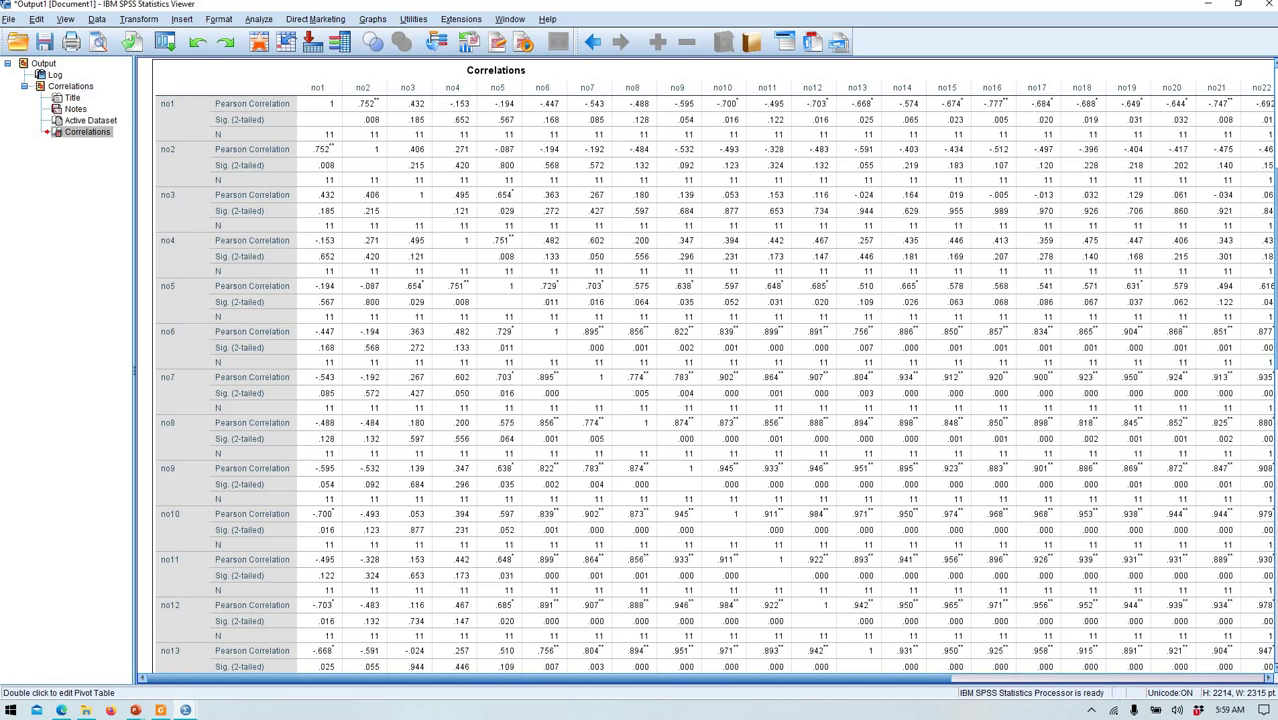
# Step: Examine the Score Total row of the Correlations table and check it against the Interpretasi Hasil slide in PowerPoint, returning to the SPSS output
pyautogui.scroll(-10, 709, 365)
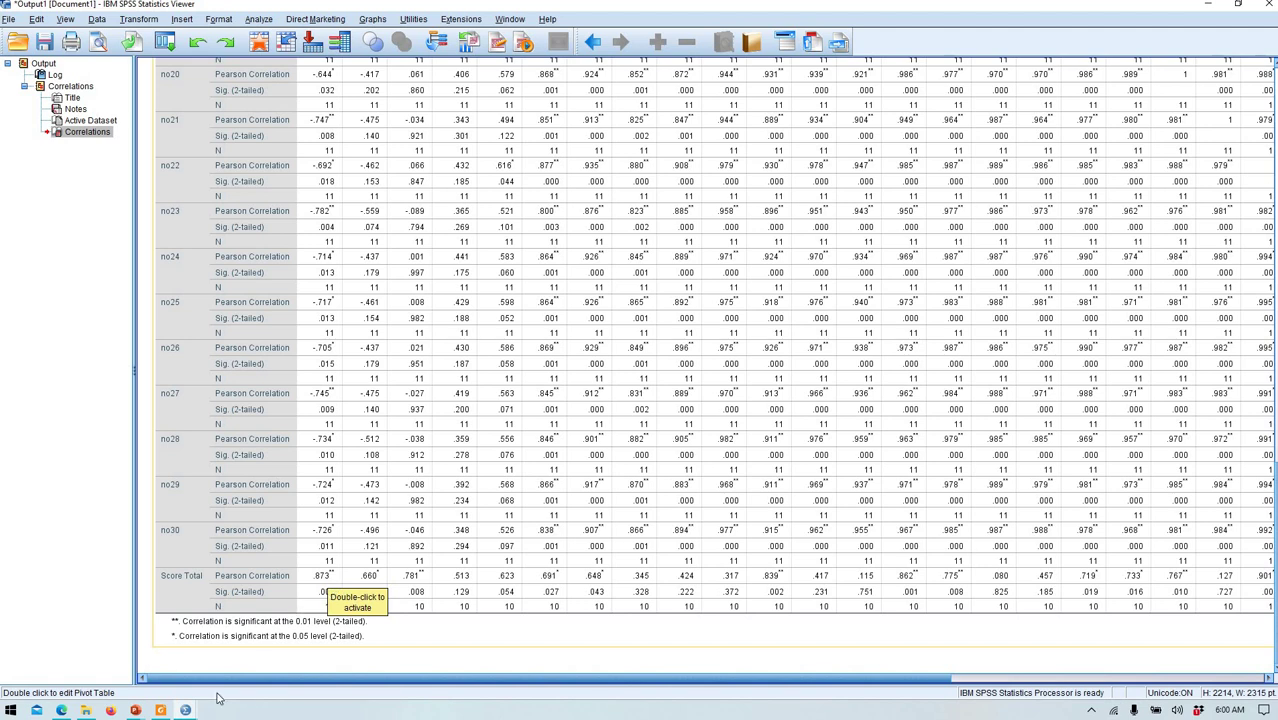
pyautogui.click(135, 711)
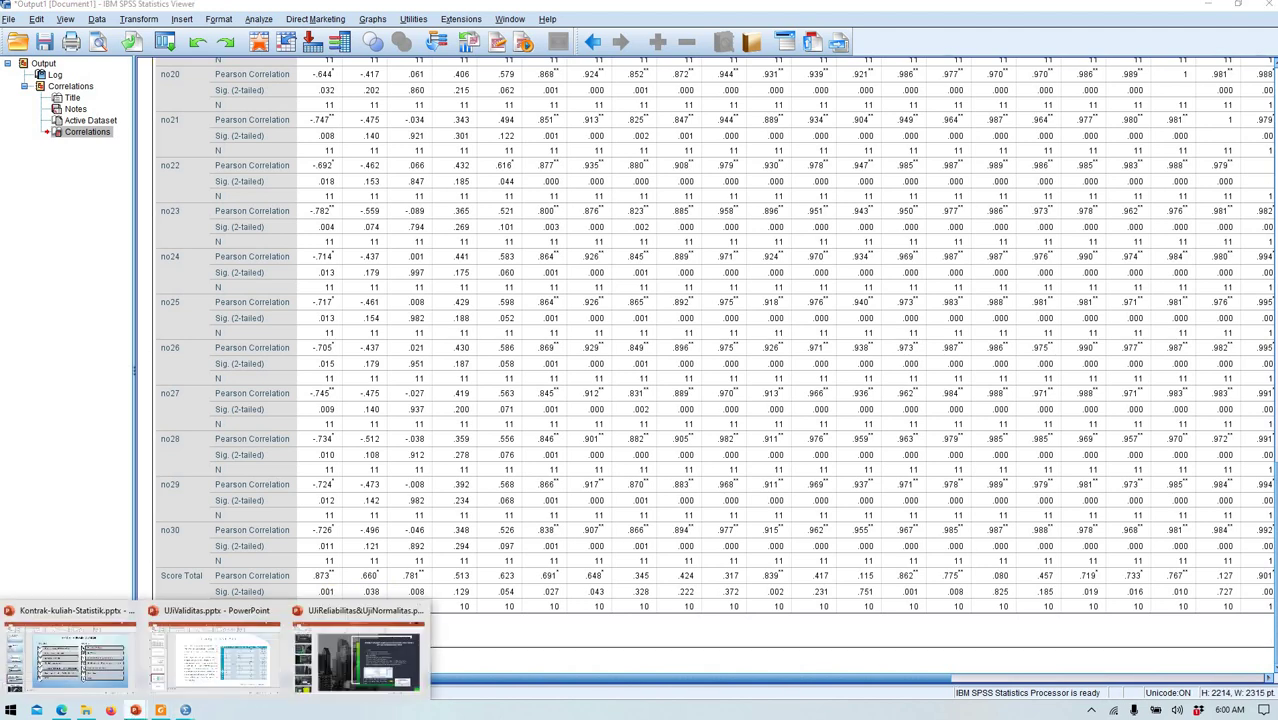
pyautogui.click(205, 675)
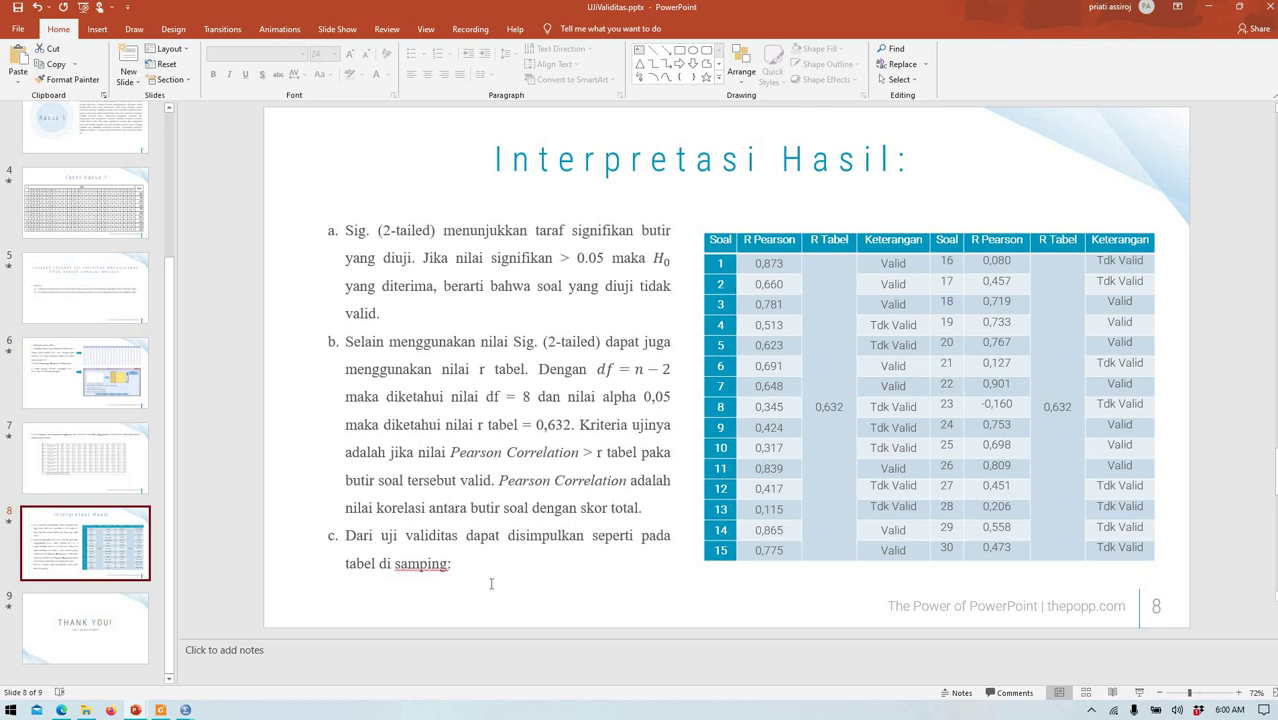
pyautogui.click(185, 710)
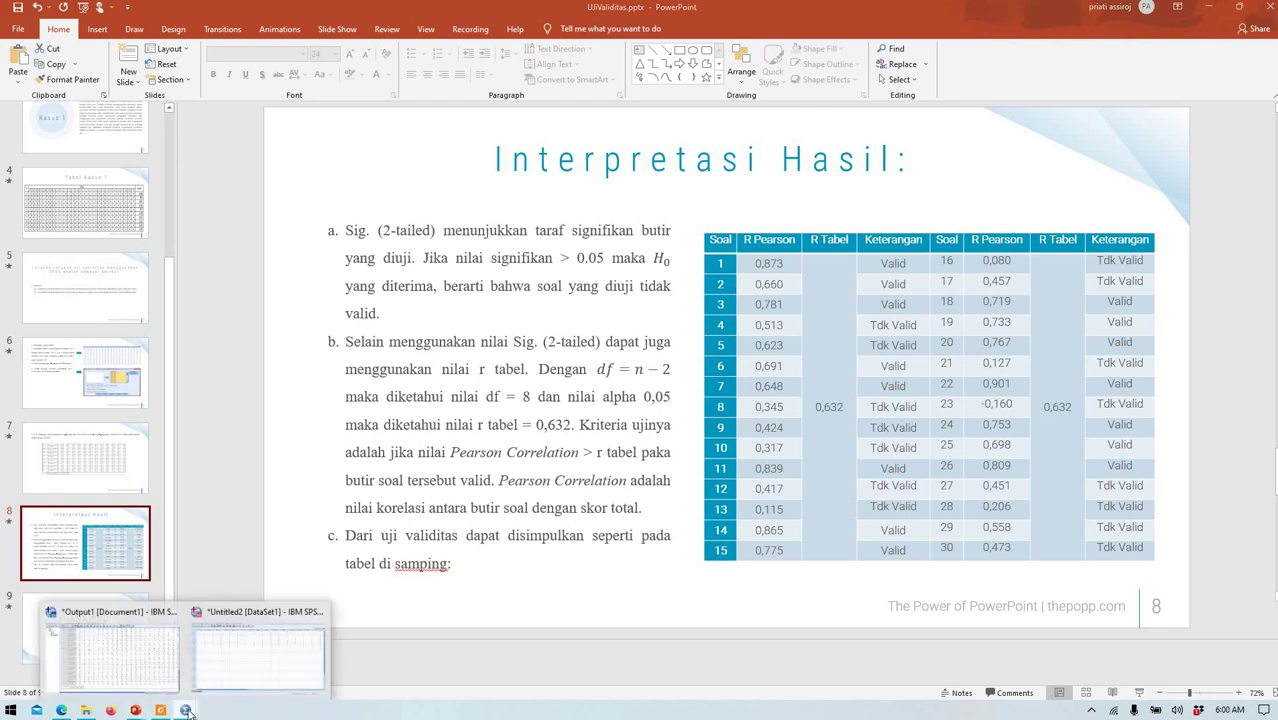
pyautogui.click(147, 670)
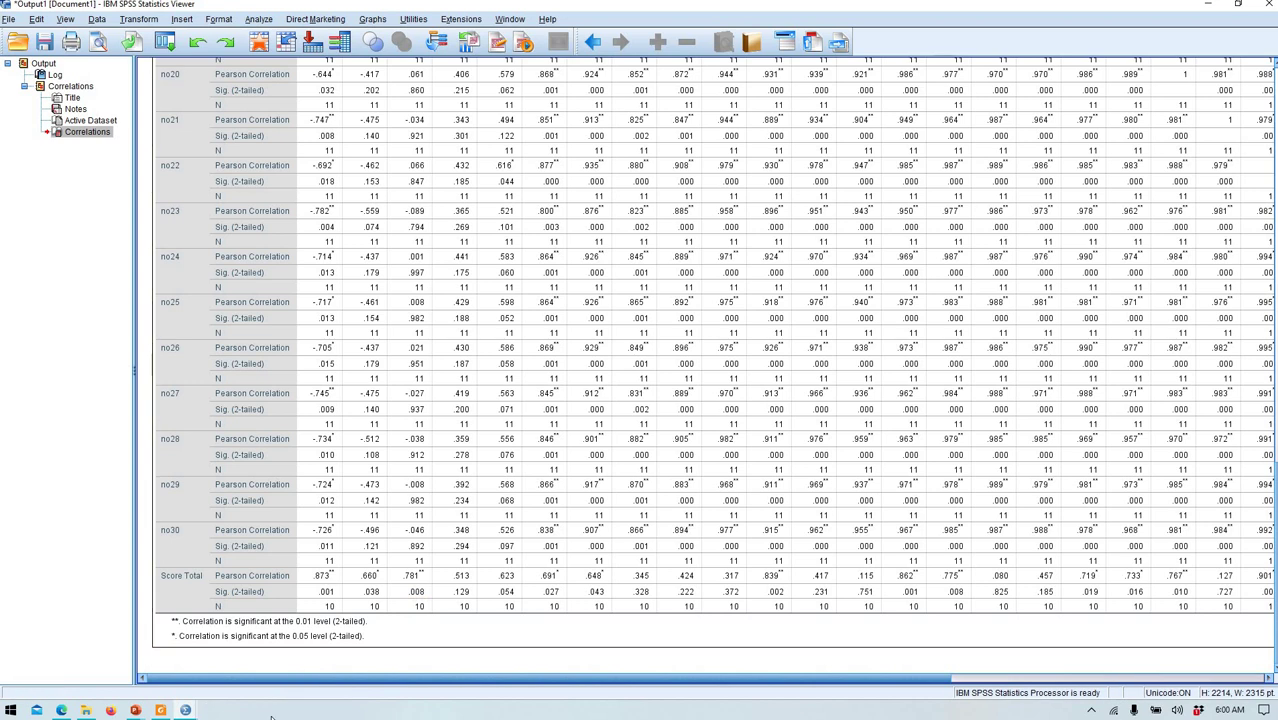
# Step: Arrange the UjiValiditas.pptx slide and the SPSS output side by side and compare the Score Total correlations across to the last column
pyautogui.press('super+Right')
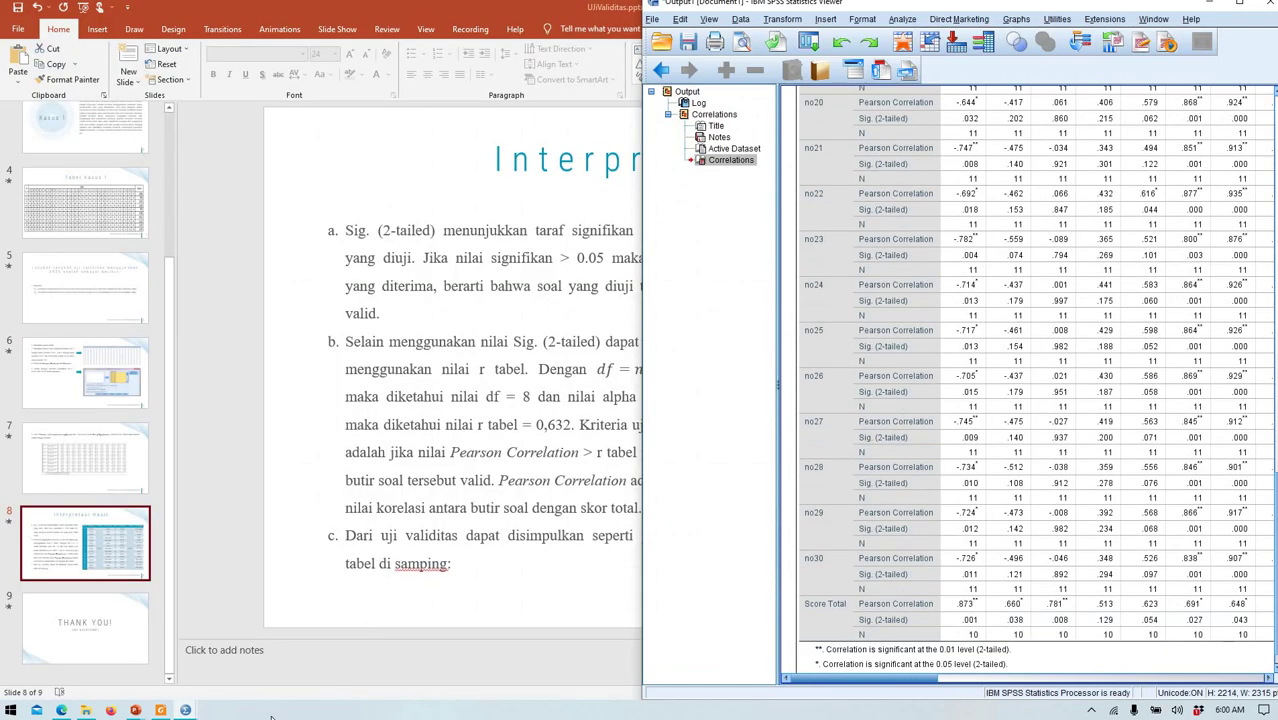
pyautogui.click(226, 425)
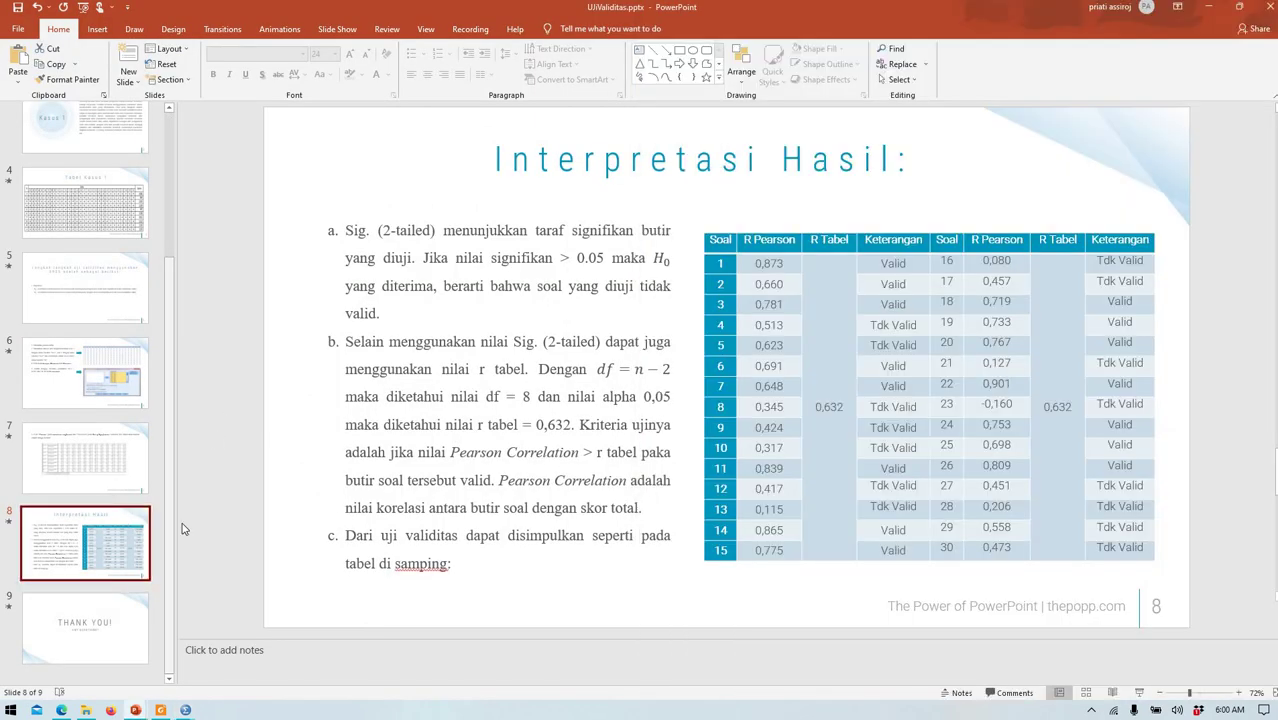
pyautogui.press('super+Left')
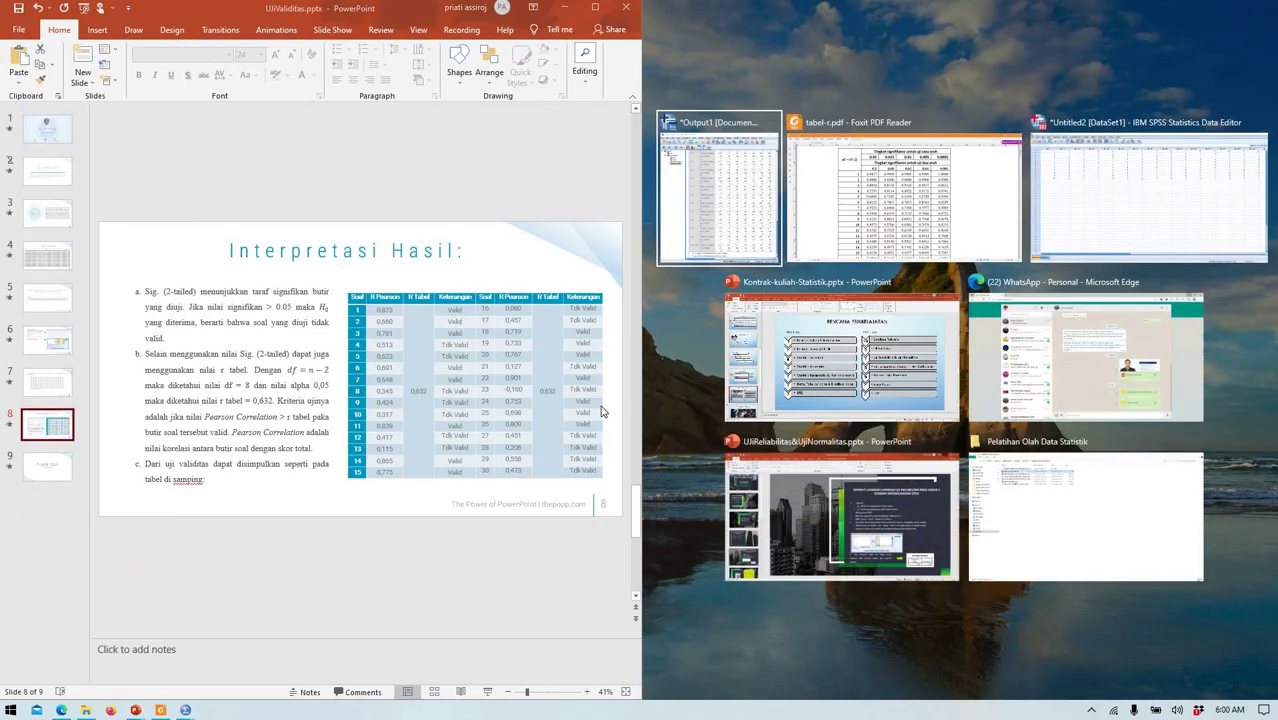
pyautogui.click(707, 226)
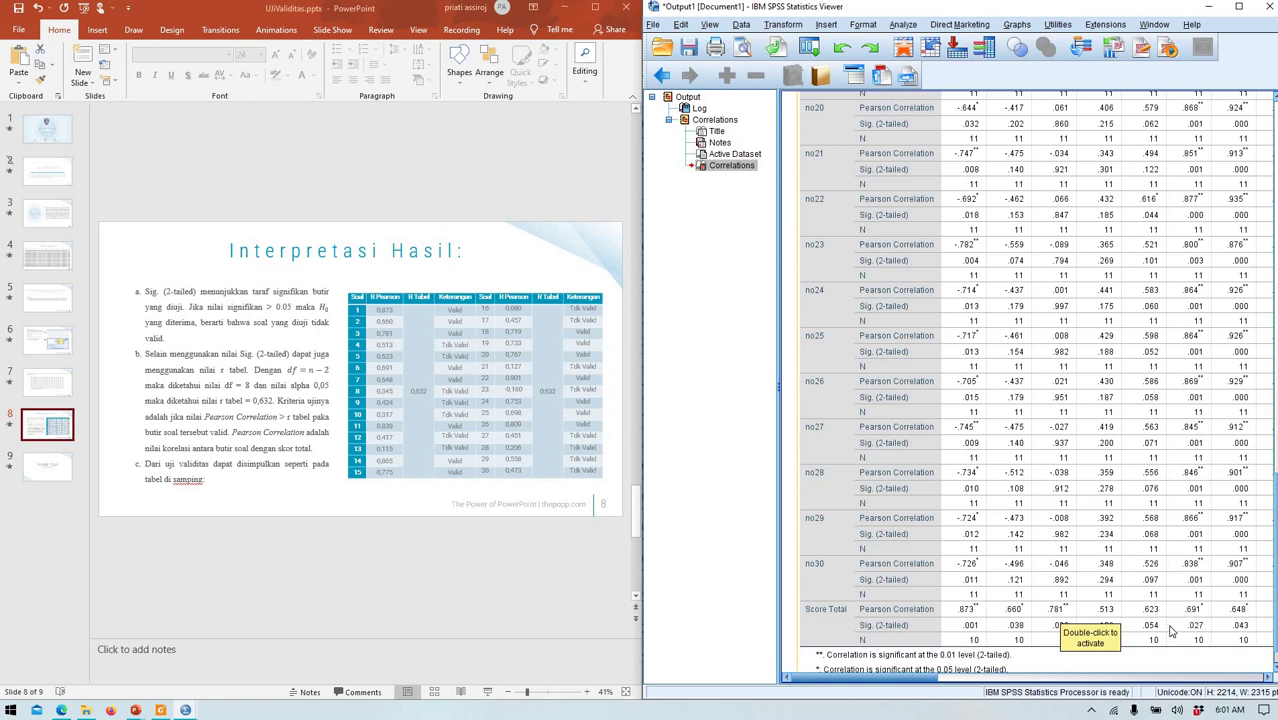
pyautogui.moveTo(912, 680); pyautogui.dragTo(1264, 662)
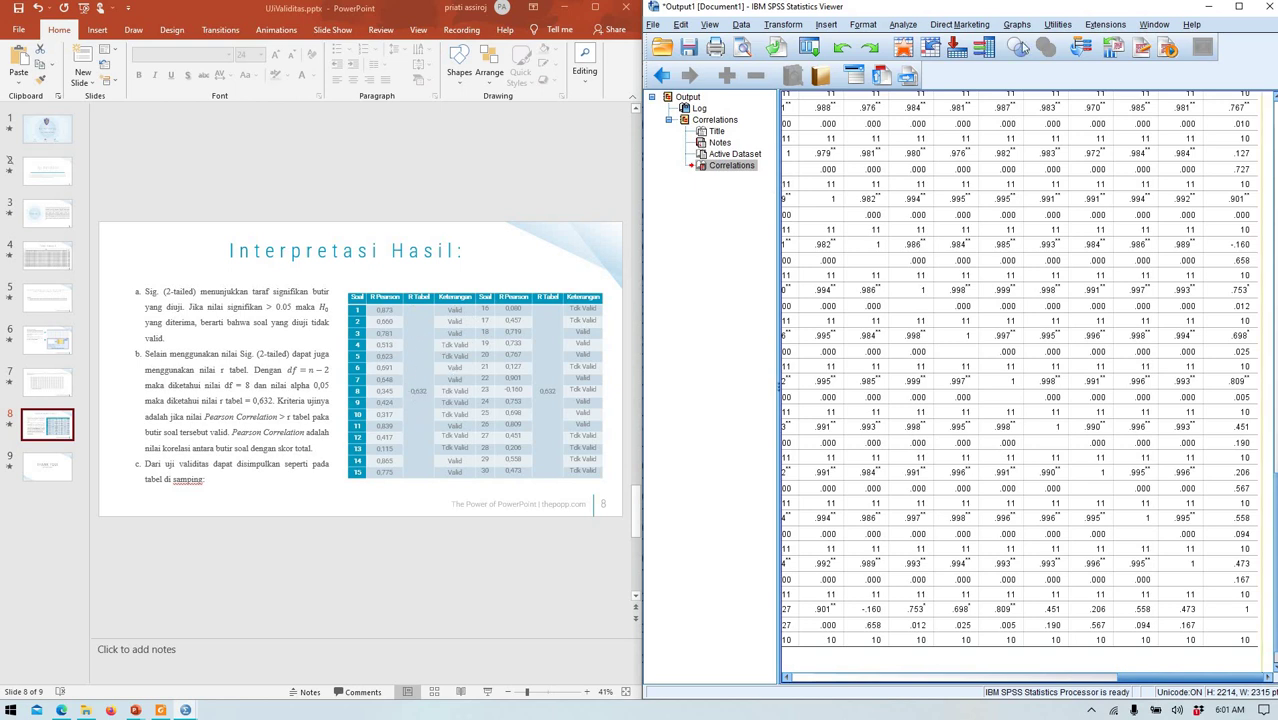
# Step: Restore the presentation to full size and consult the r table in tabel-r.pdf in Foxit PDF Reader, returning to the Interpretasi Hasil slide in PowerPoint
pyautogui.click(594, 8)
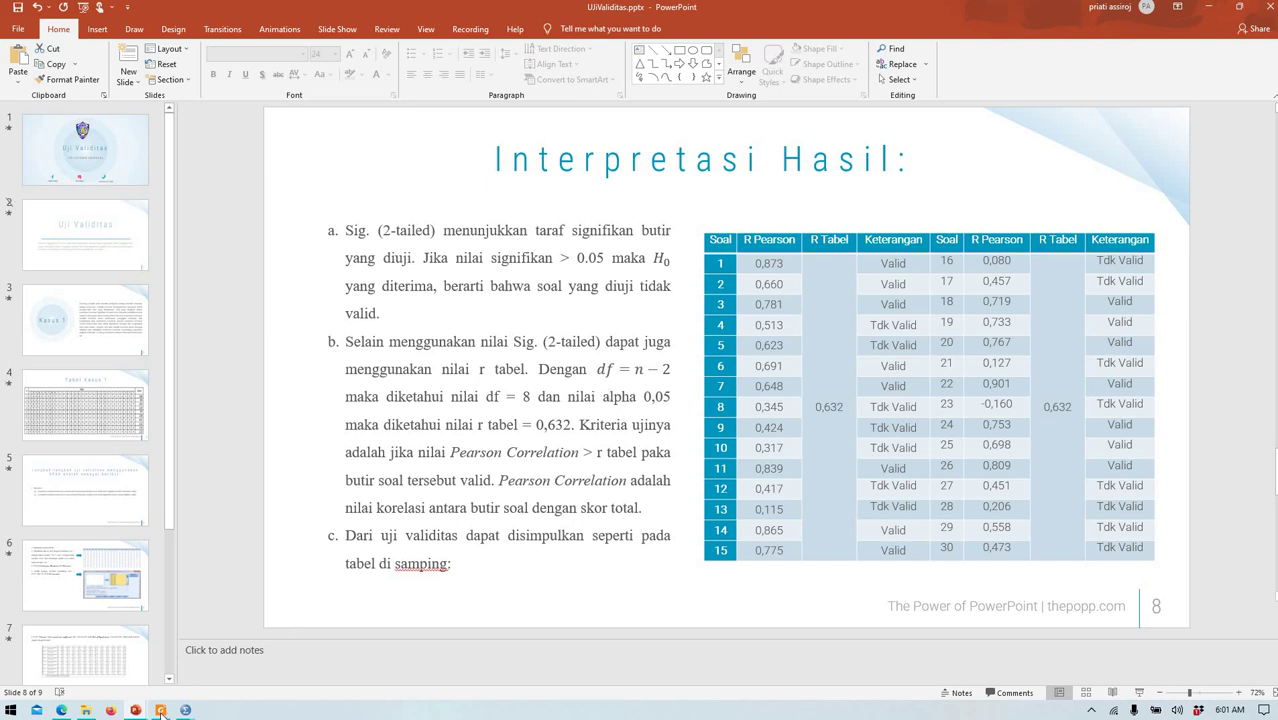
pyautogui.moveTo(159, 712)
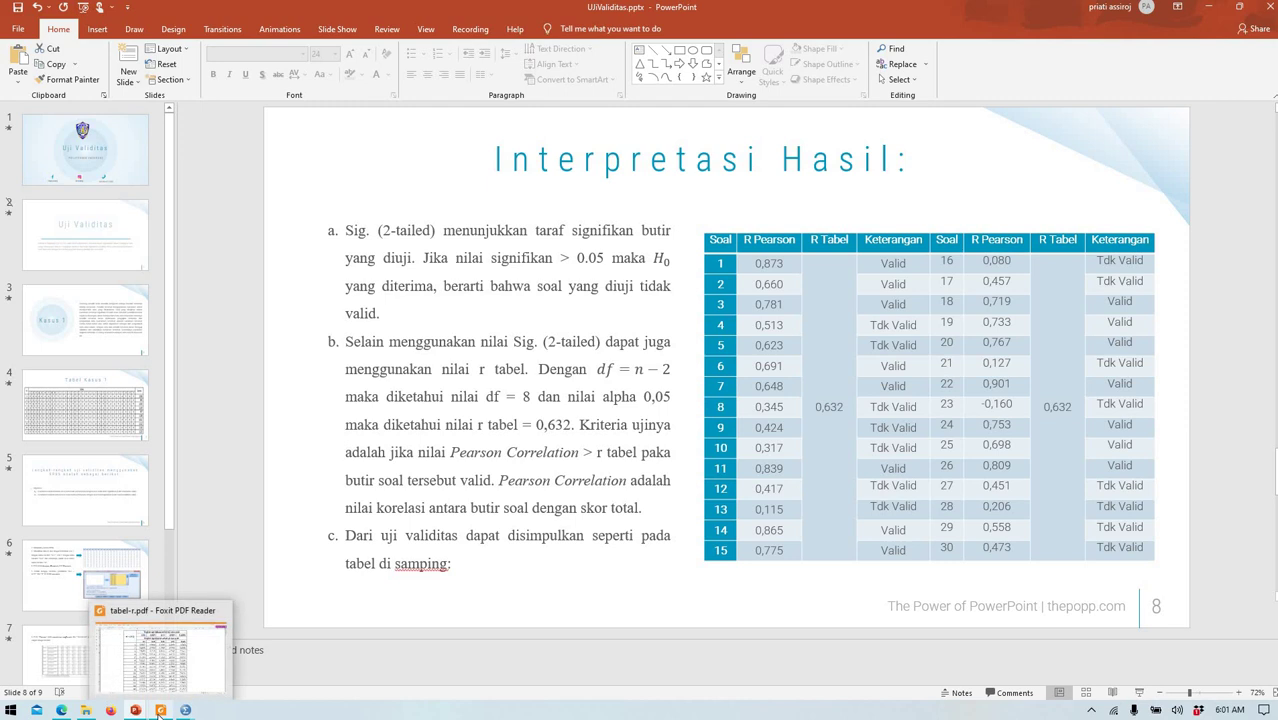
pyautogui.click(160, 665)
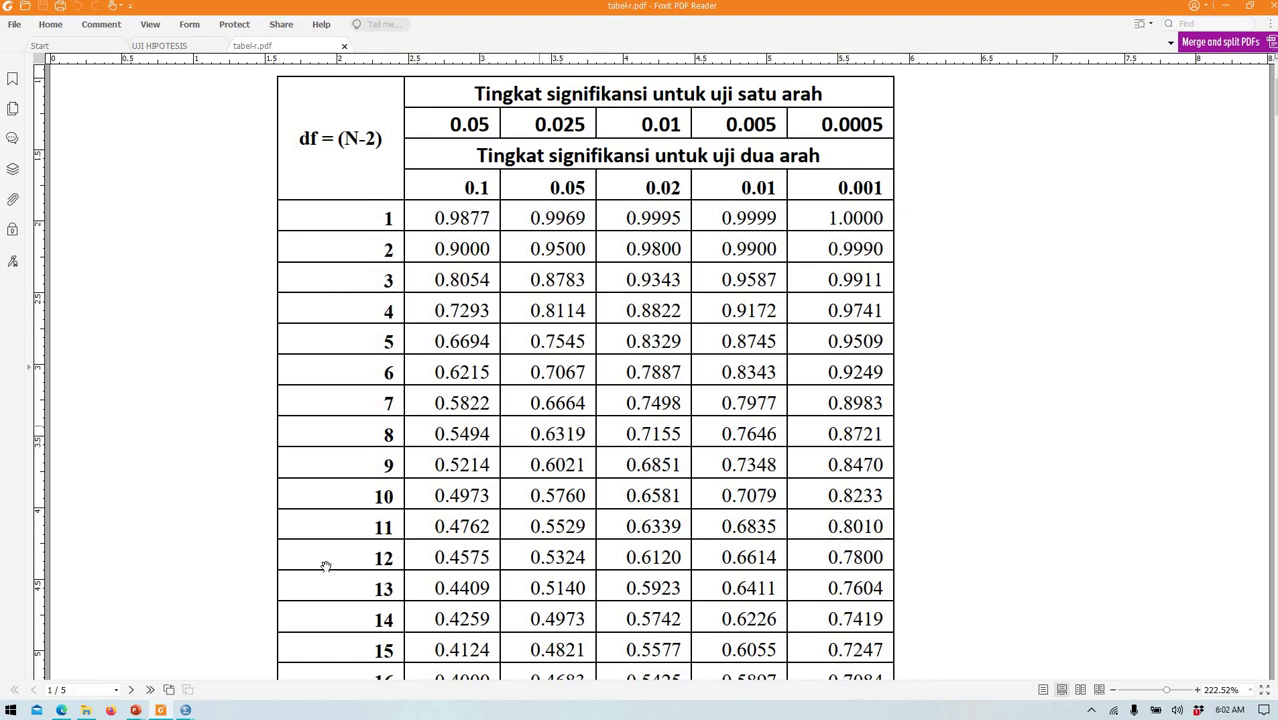
pyautogui.moveTo(135, 710)
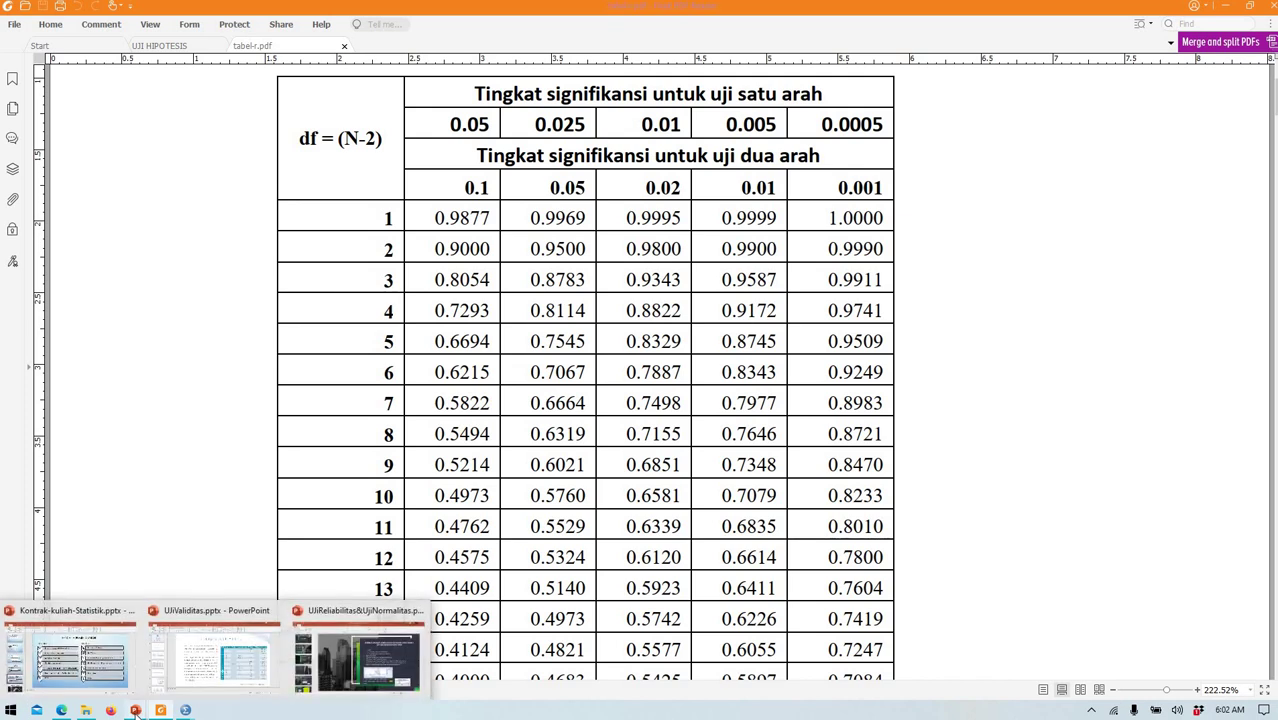
pyautogui.click(245, 655)
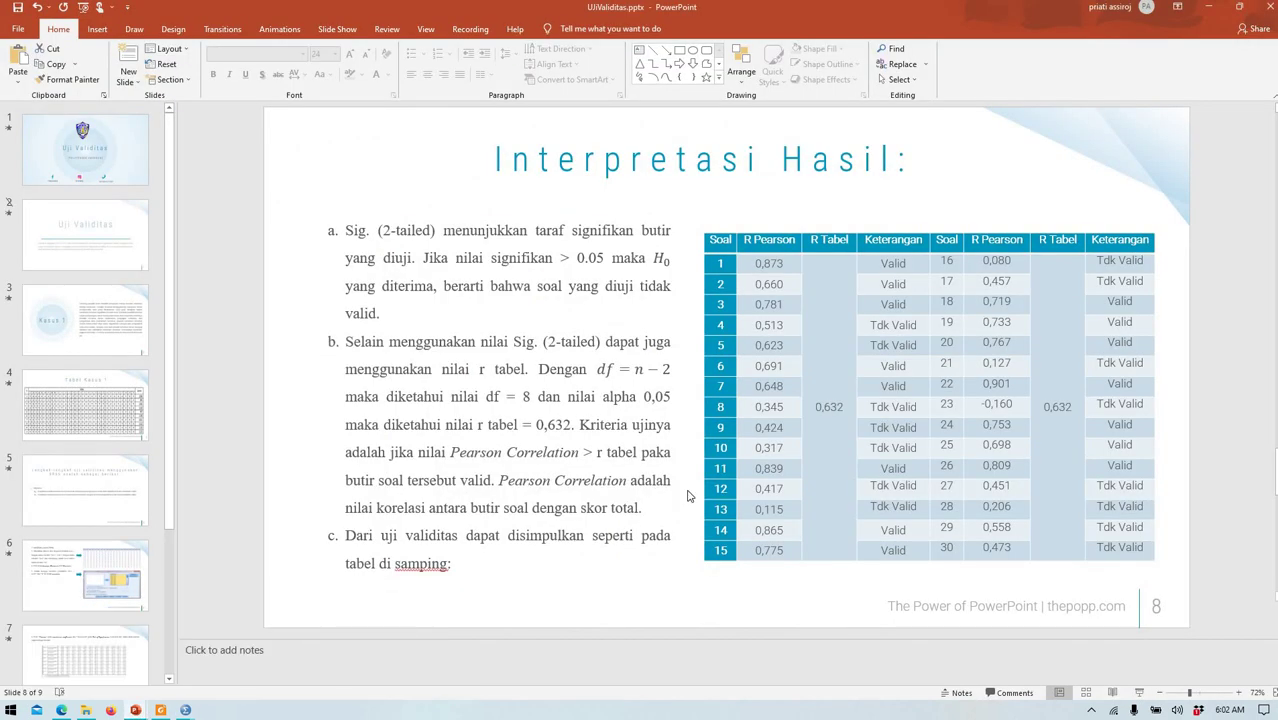